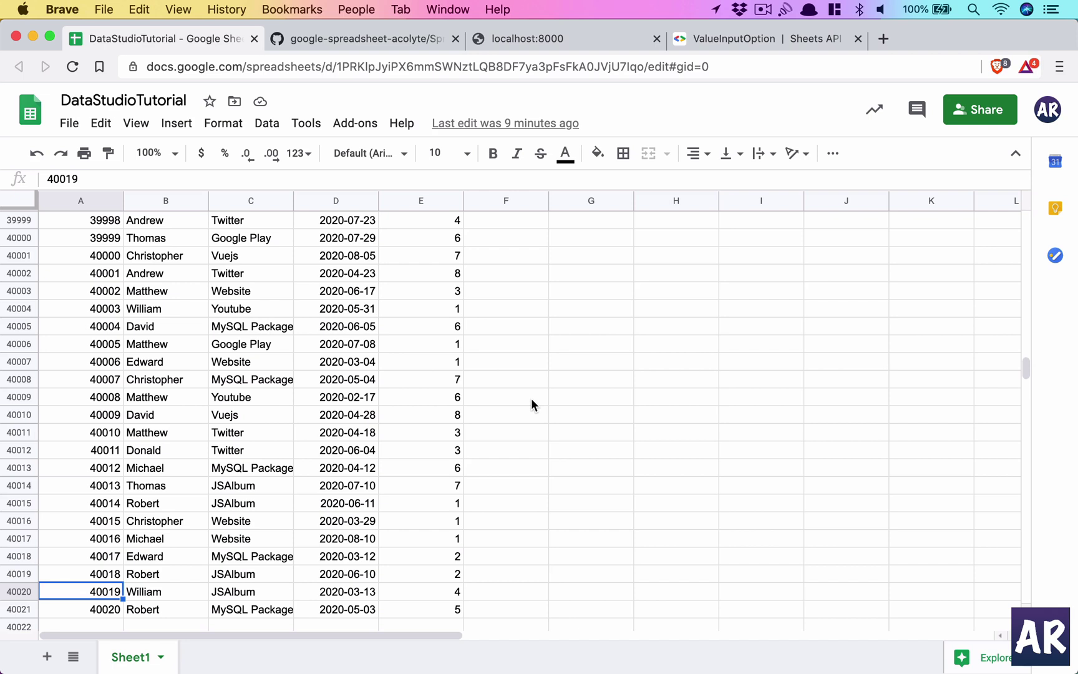
- Close the GitHub repository and Sheets API documentation tabs, leaving the spreadsheet and localhost tabs
left_click(456, 39)
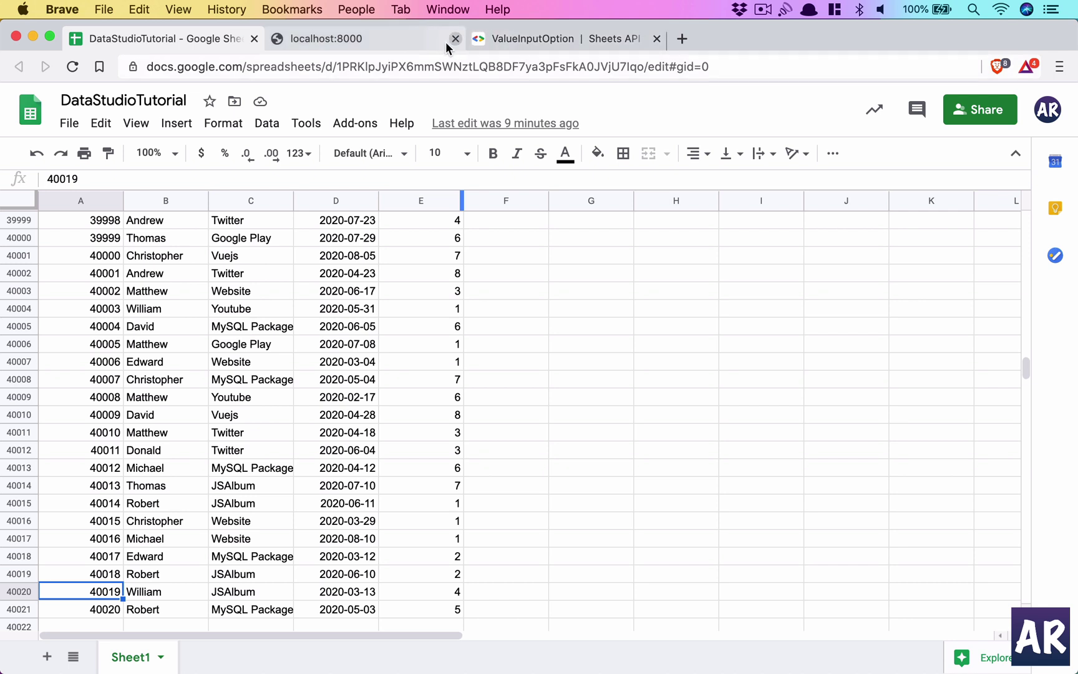
left_click(659, 39)
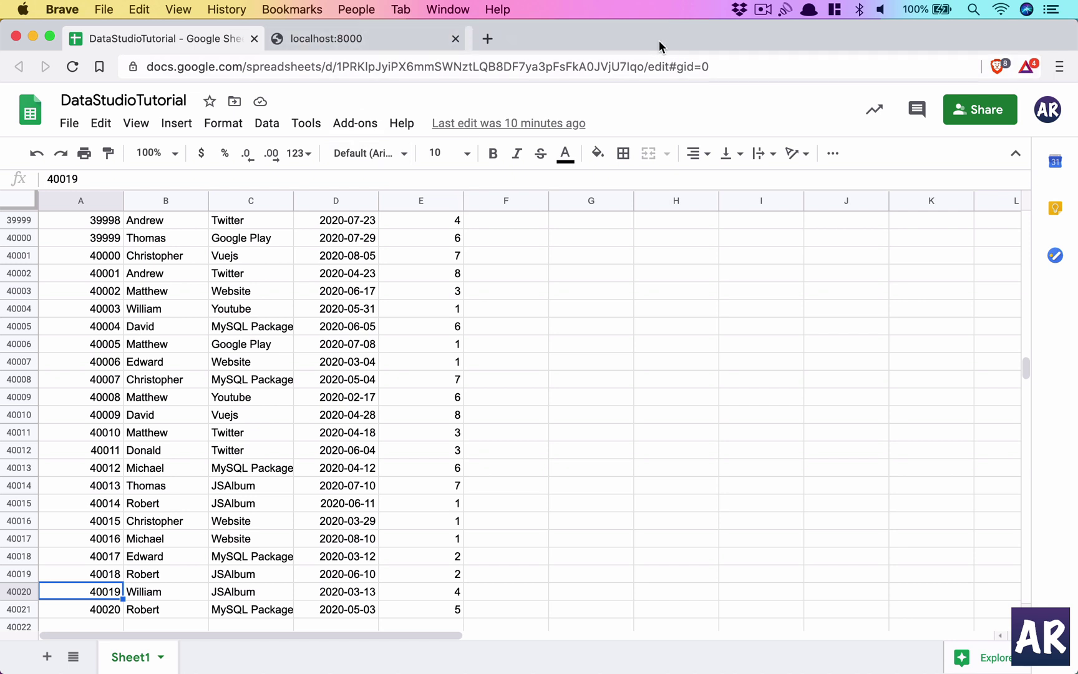
- Search Google for 'data studio google' in a new tab and go to Data Studio
left_click(487, 39)
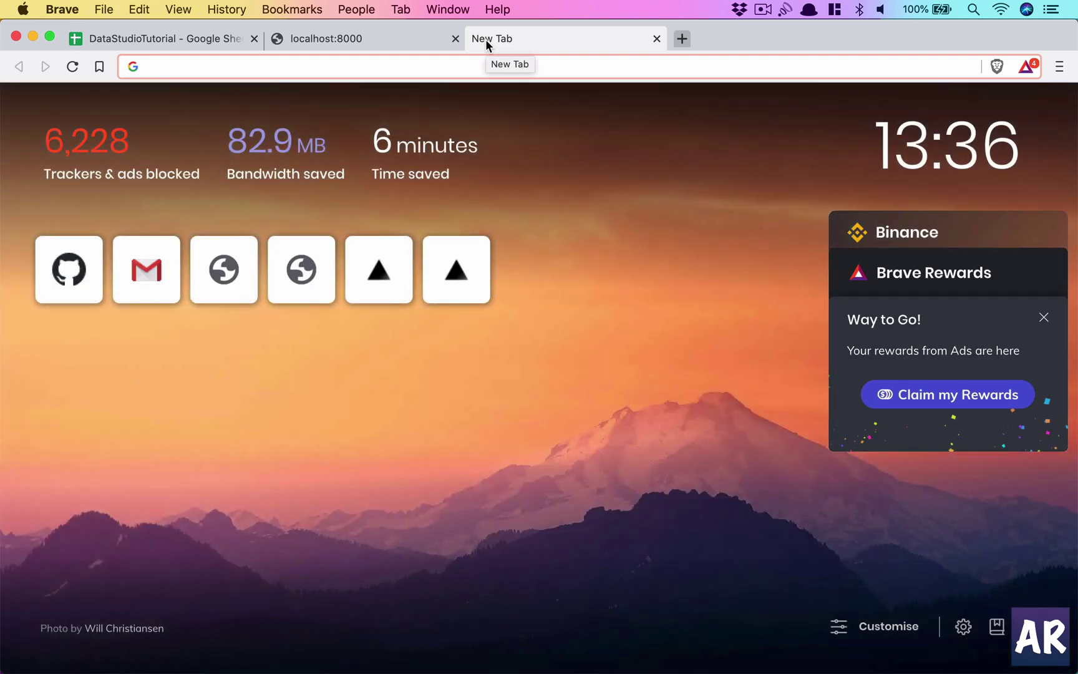
type("data std")
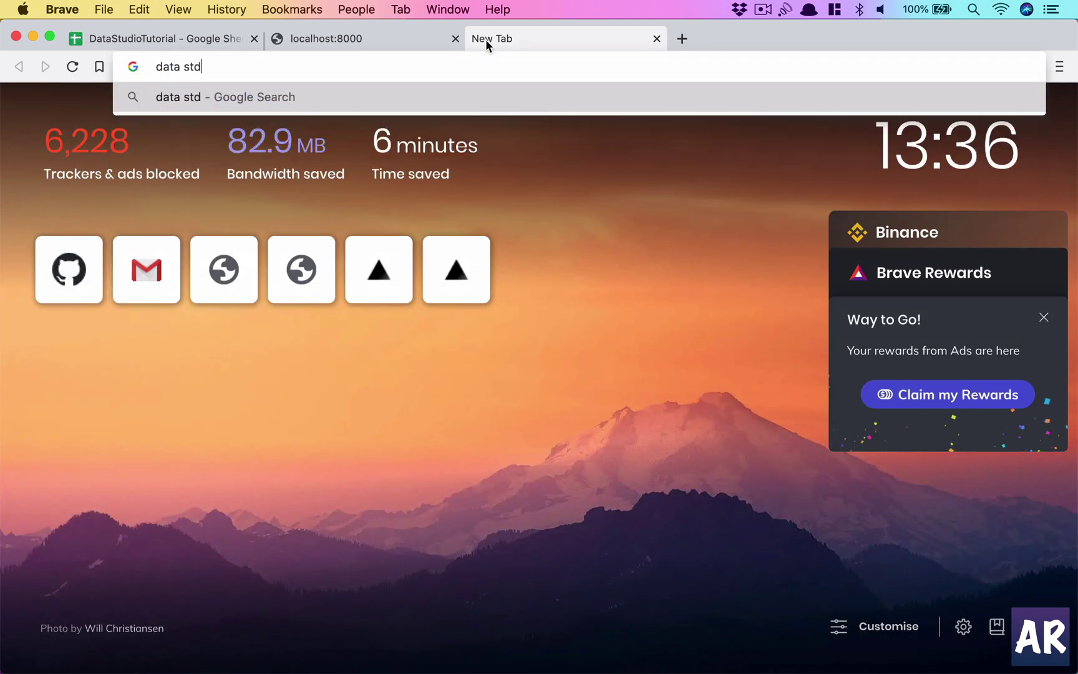
key("BackSpace")
type("udio g")
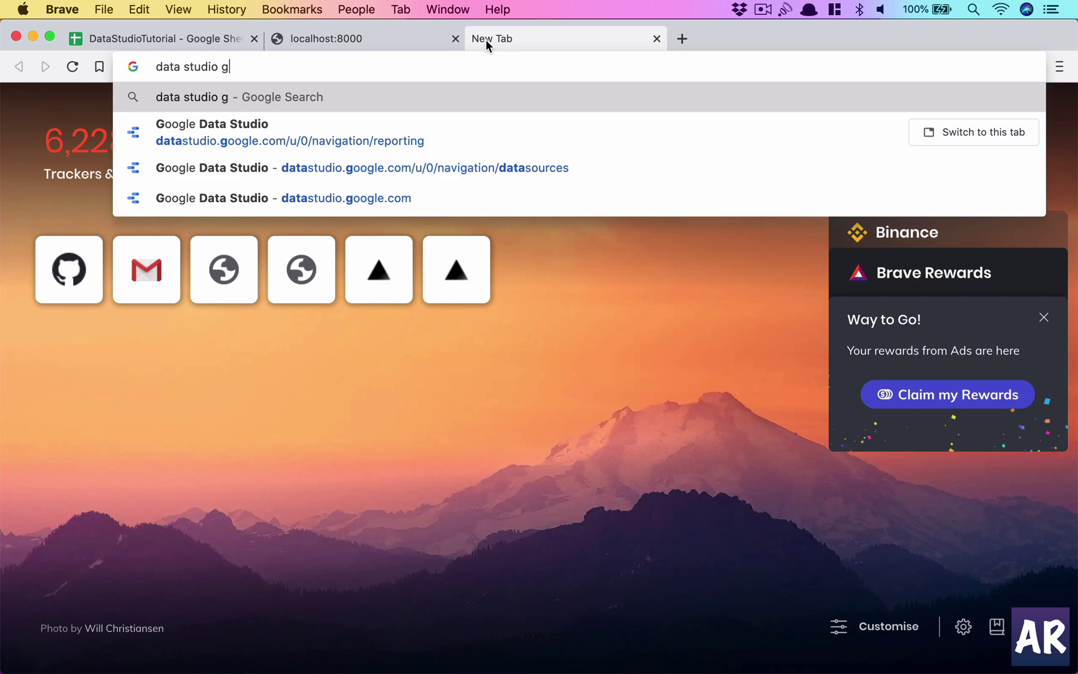
type("oogle")
key("Return")
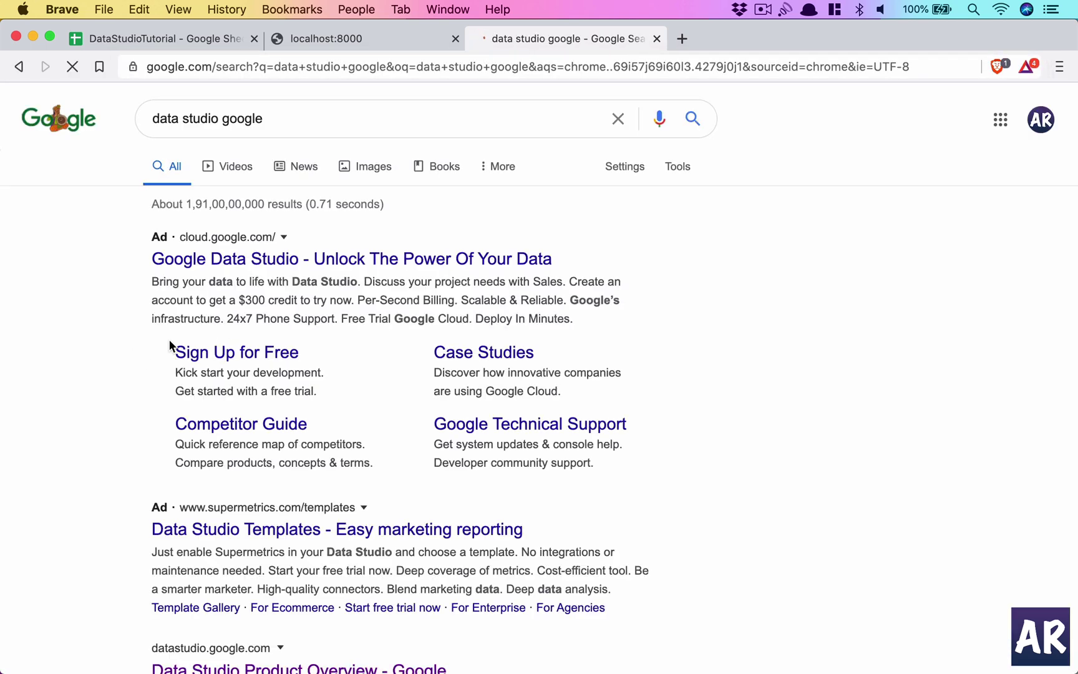
scroll(304, 317, "down", 5)
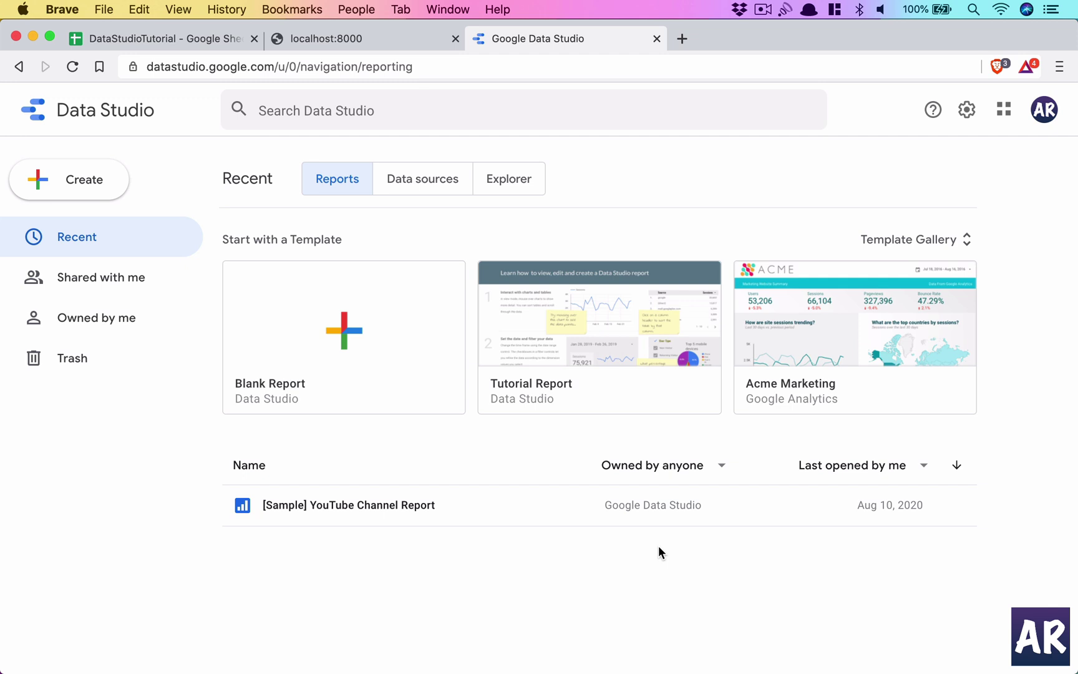
- Create a new data source from the Data sources list and choose the Google Sheets connector
left_click(428, 186)
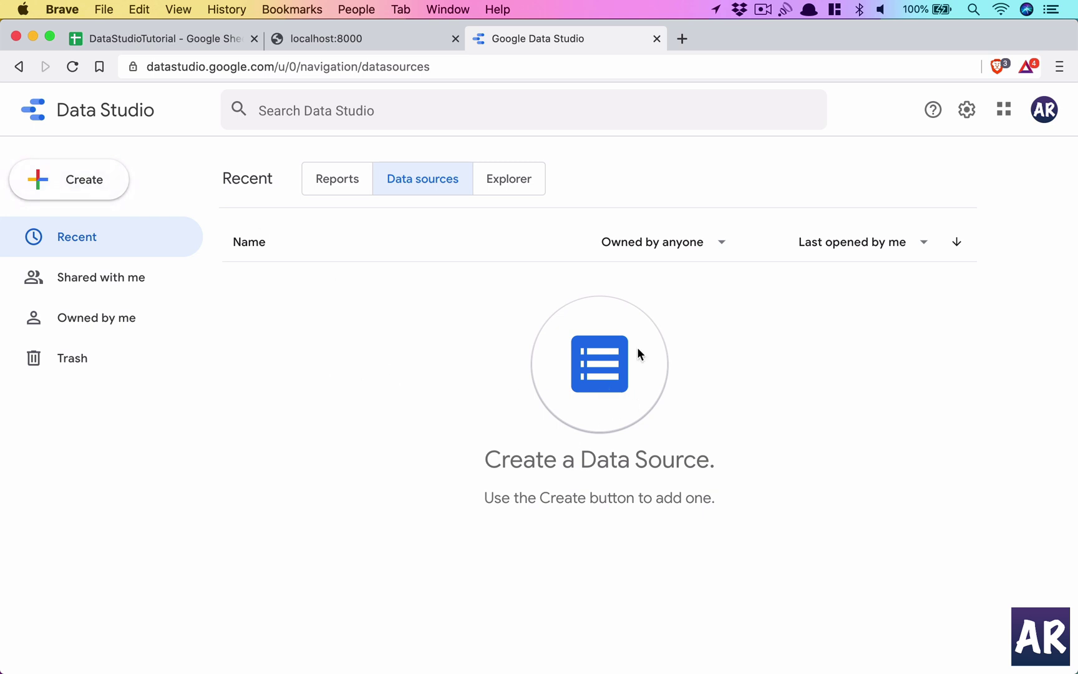
left_click(65, 168)
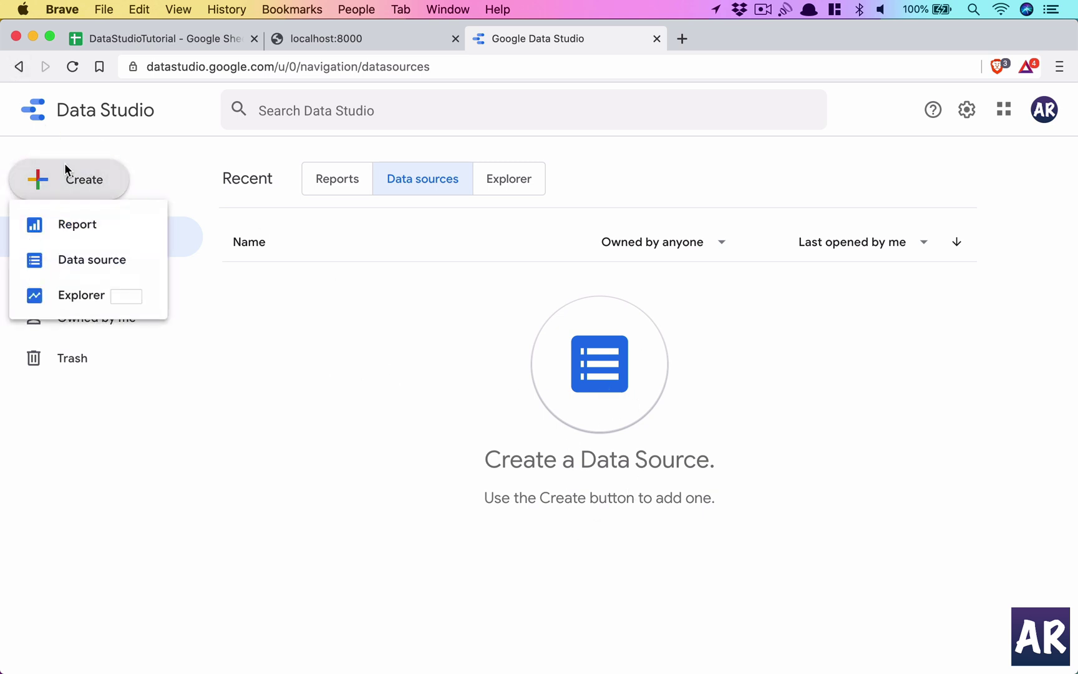
left_click(91, 258)
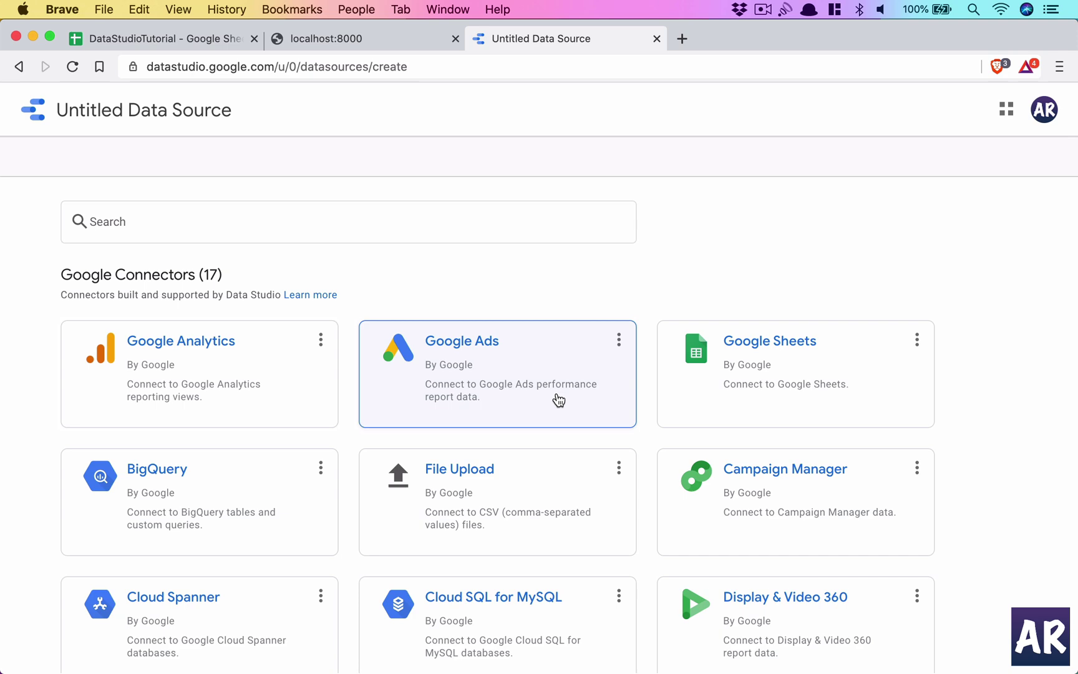
scroll(793, 391, "down", 10)
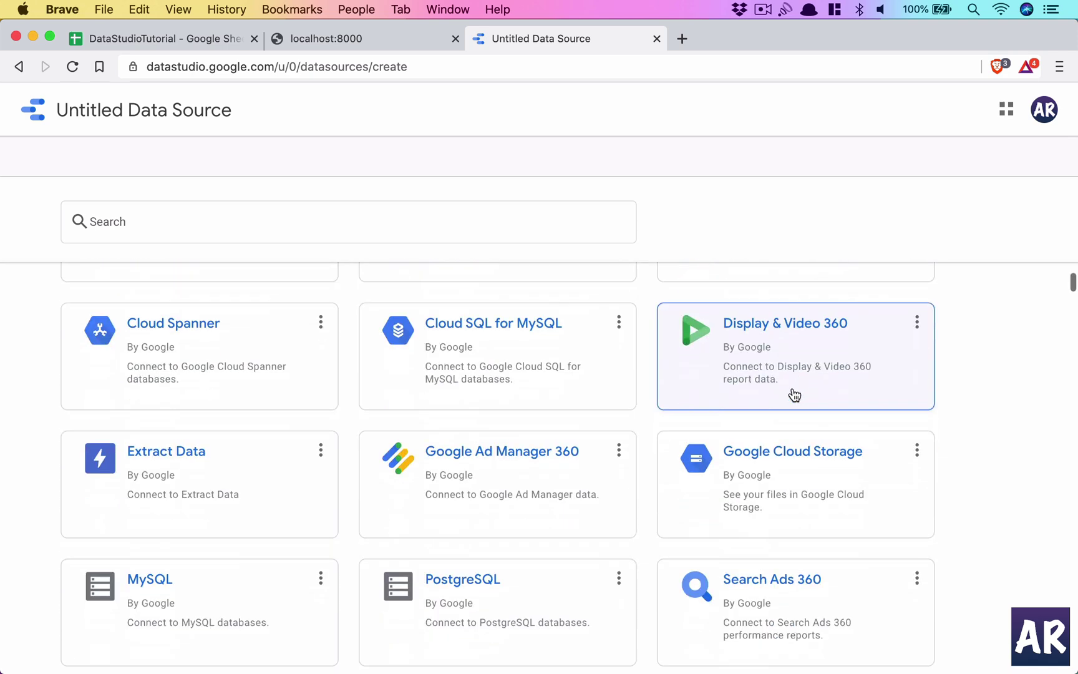
scroll(793, 390, "down", 3)
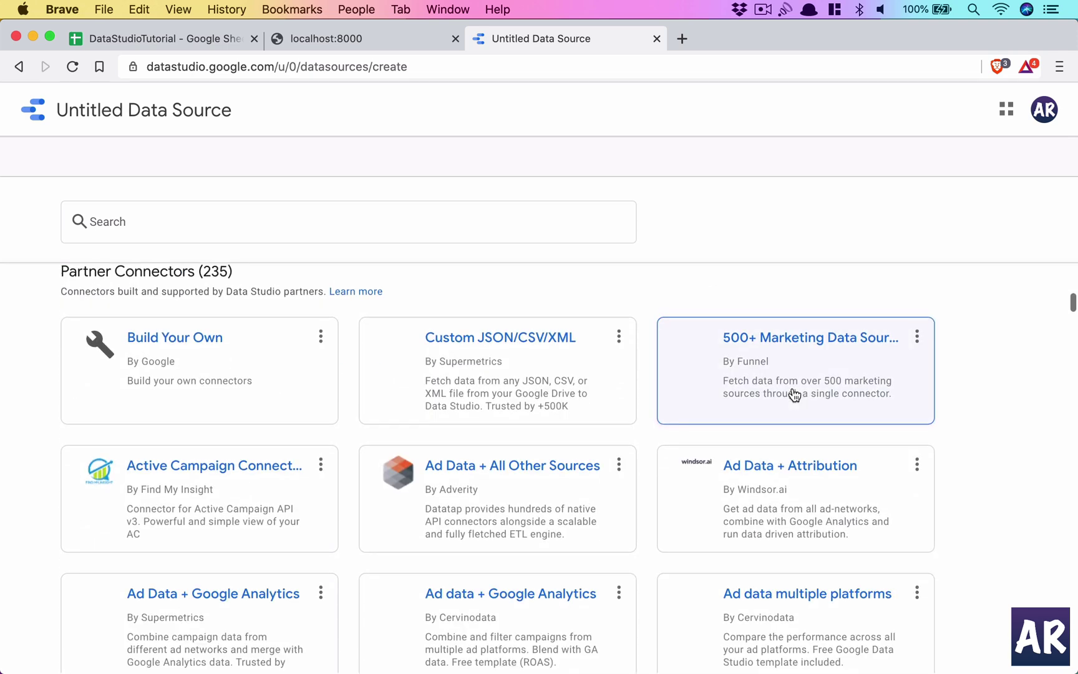
scroll(792, 393, "up", 7)
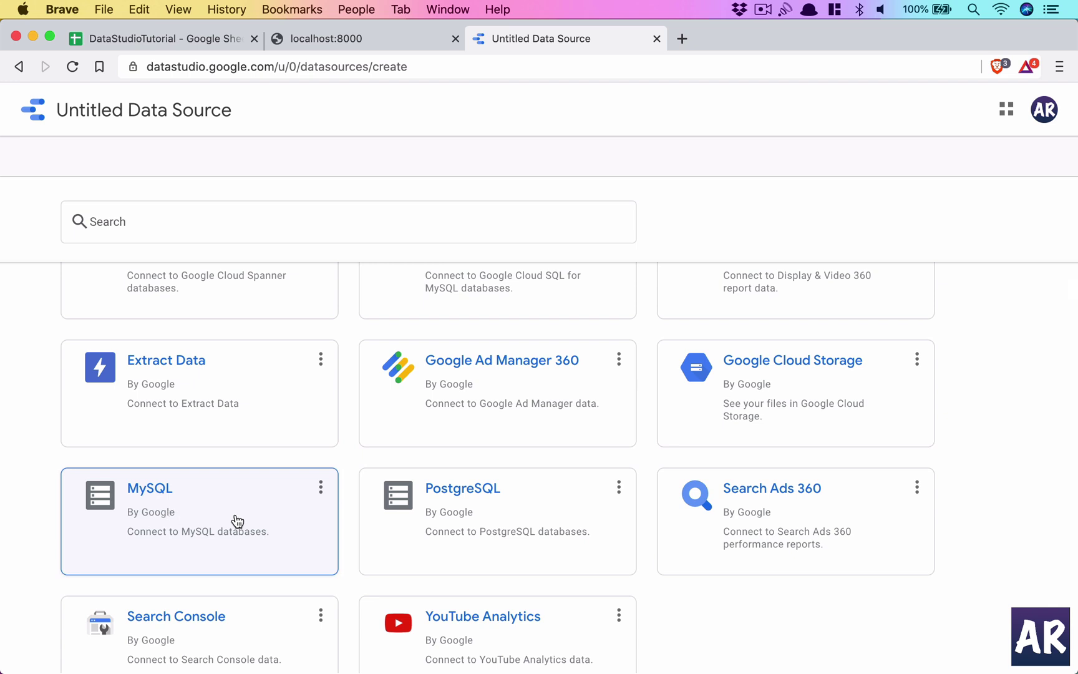
scroll(273, 526, "up", 1)
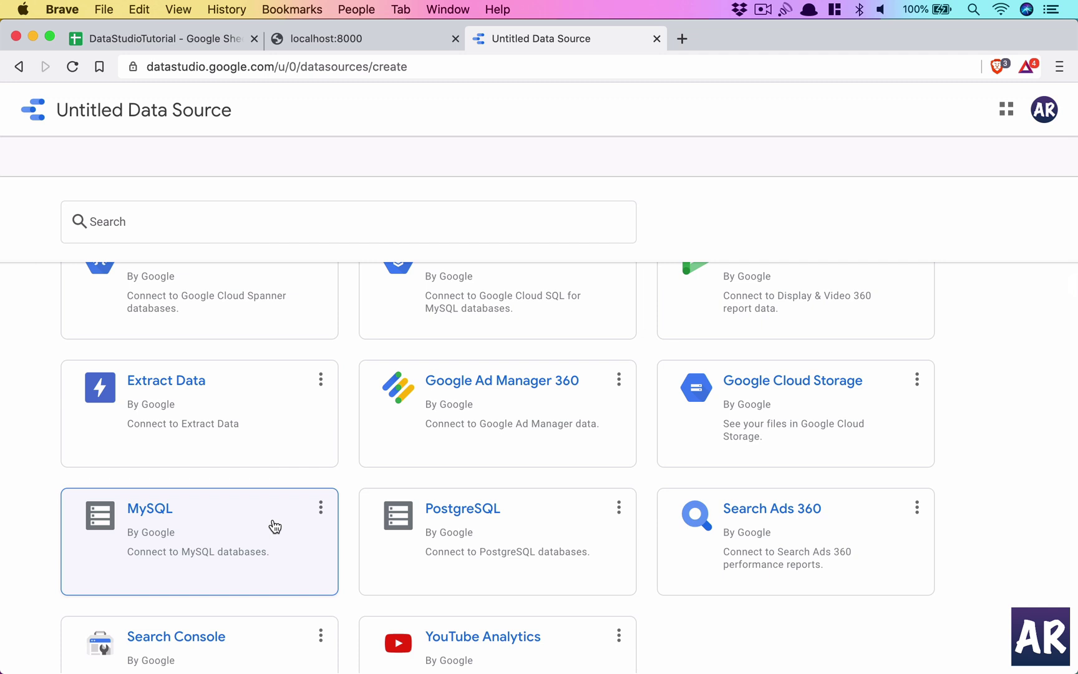
scroll(274, 526, "up", 5)
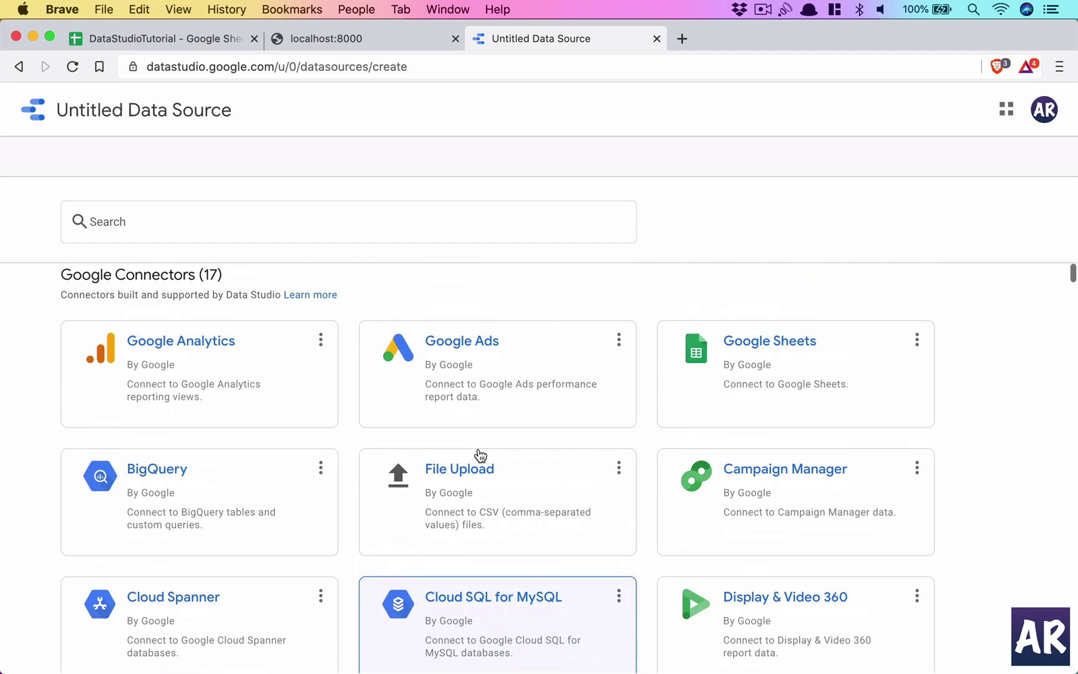
- Authorize Data Studio's Google Sheets access and select the DataStudioTutorial spreadsheet
left_click(751, 393)
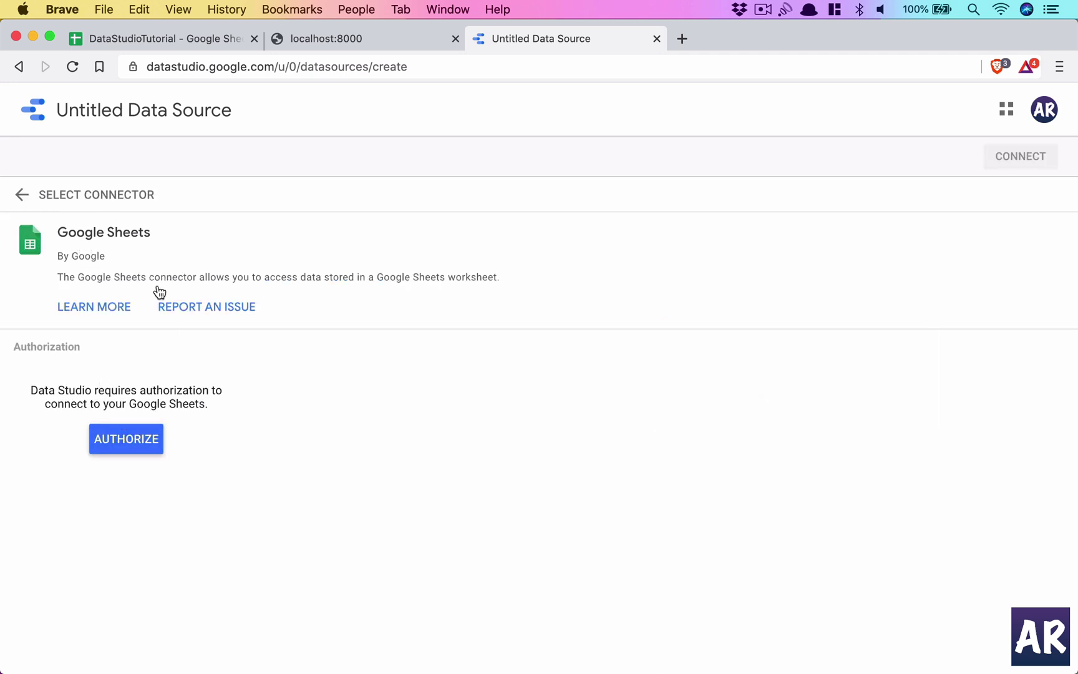
left_click(133, 440)
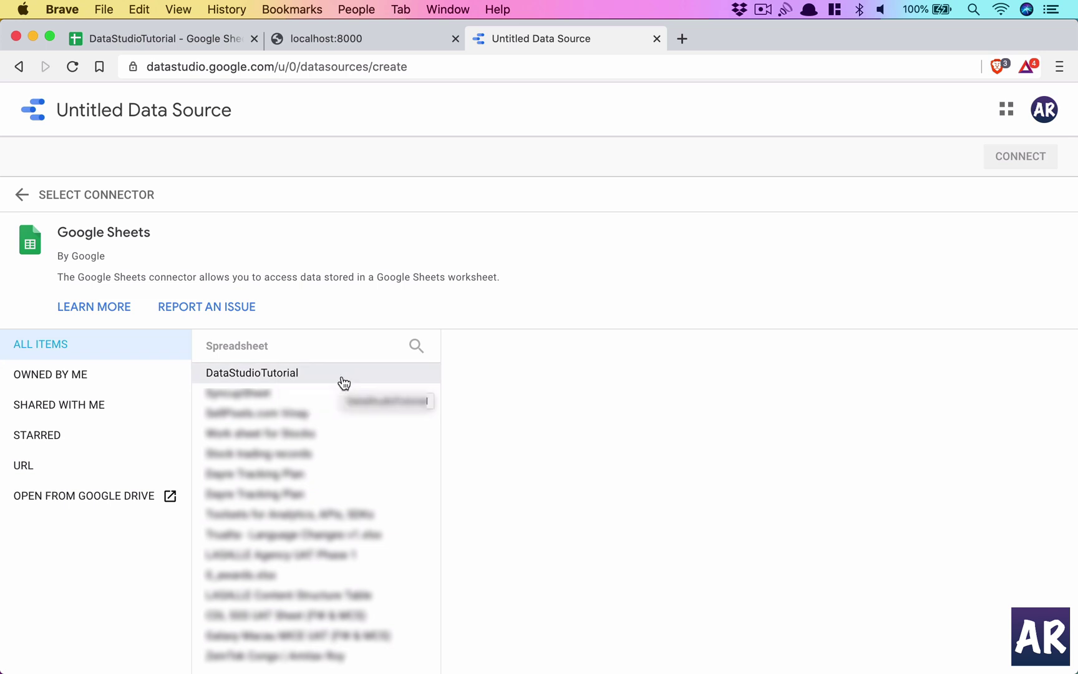
left_click(286, 378)
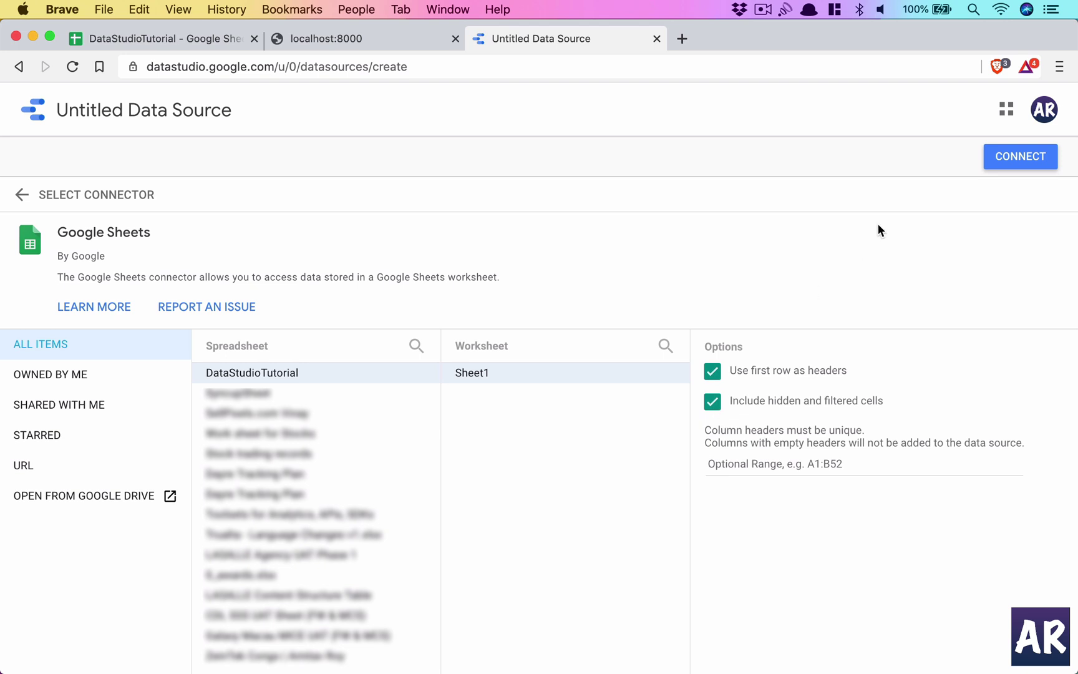
- Connect to Sheet1, rename the data source 'DataStudioTutorialSheet', and review the id and time fields
left_click(1027, 161)
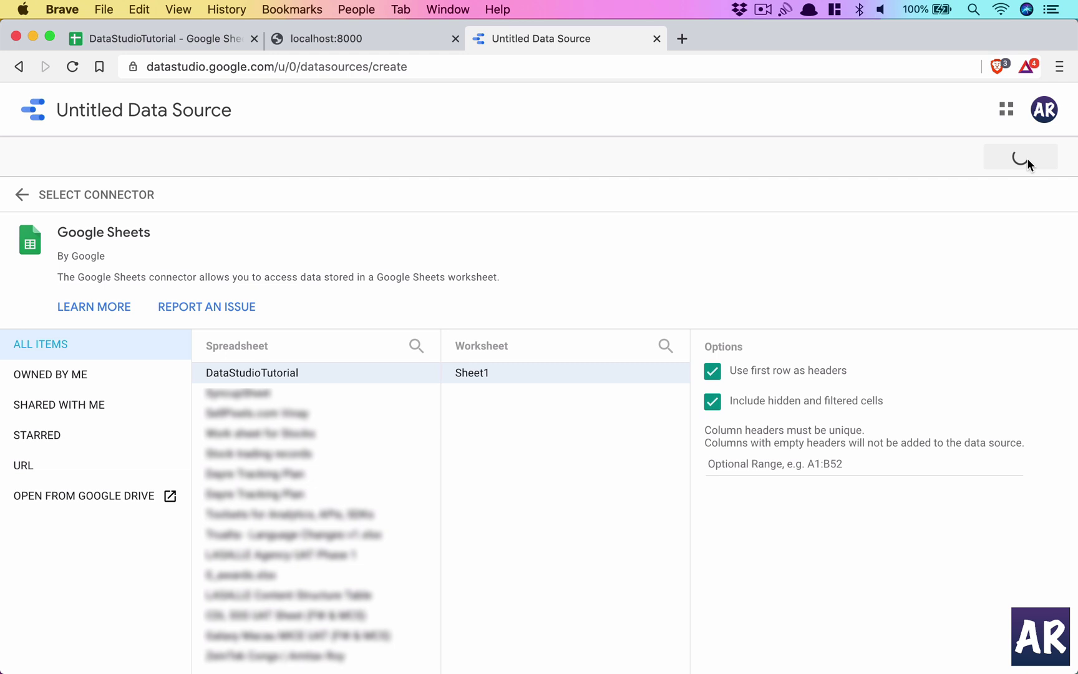
left_click(203, 115)
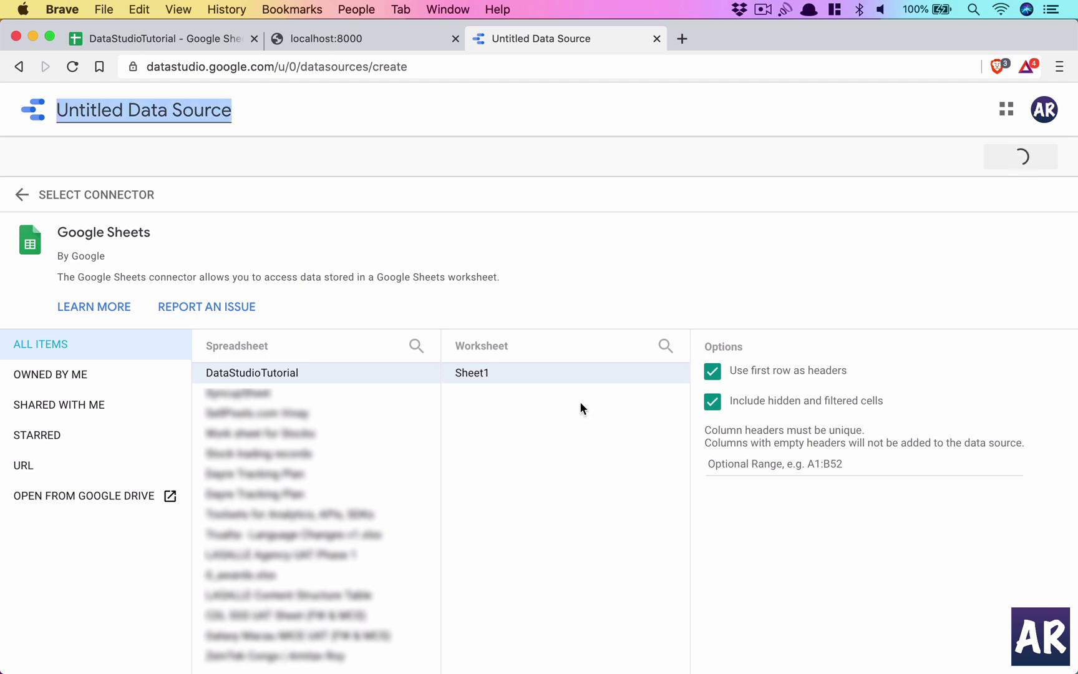
type("Google Sh")
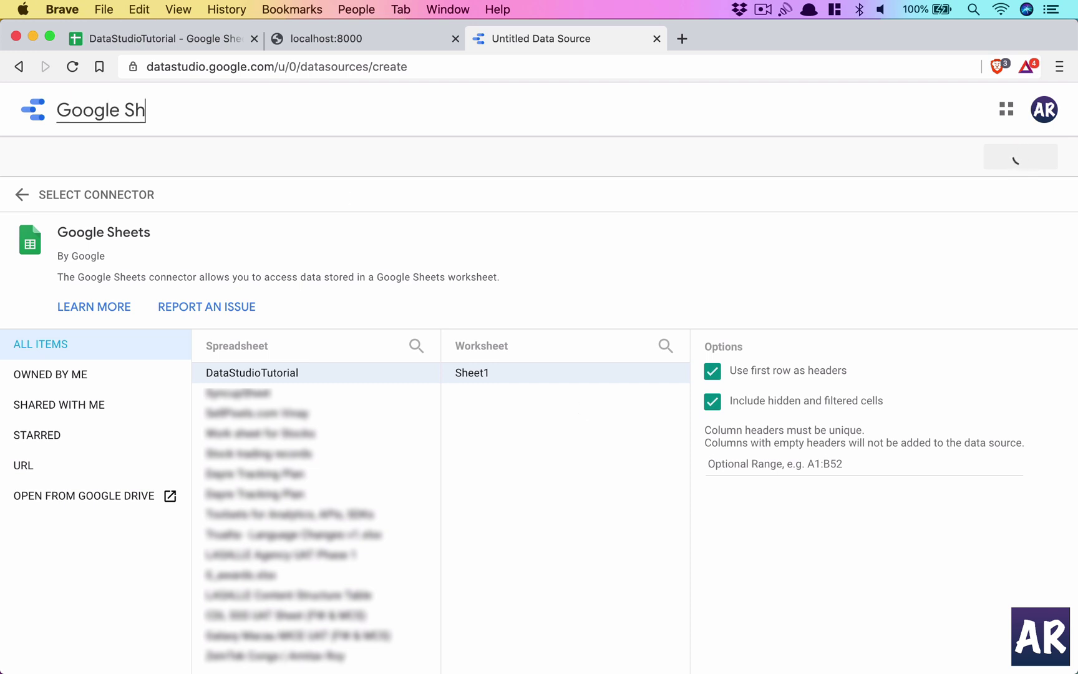
type("eet")
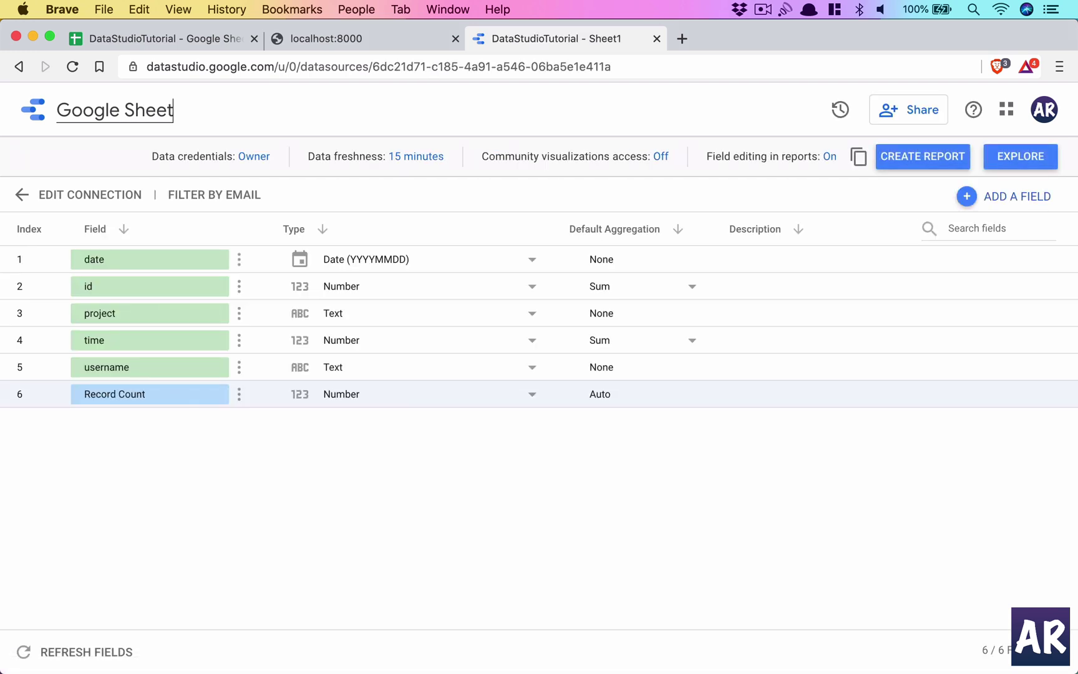
key("super+a")
key("BackSpace")
type("Data")
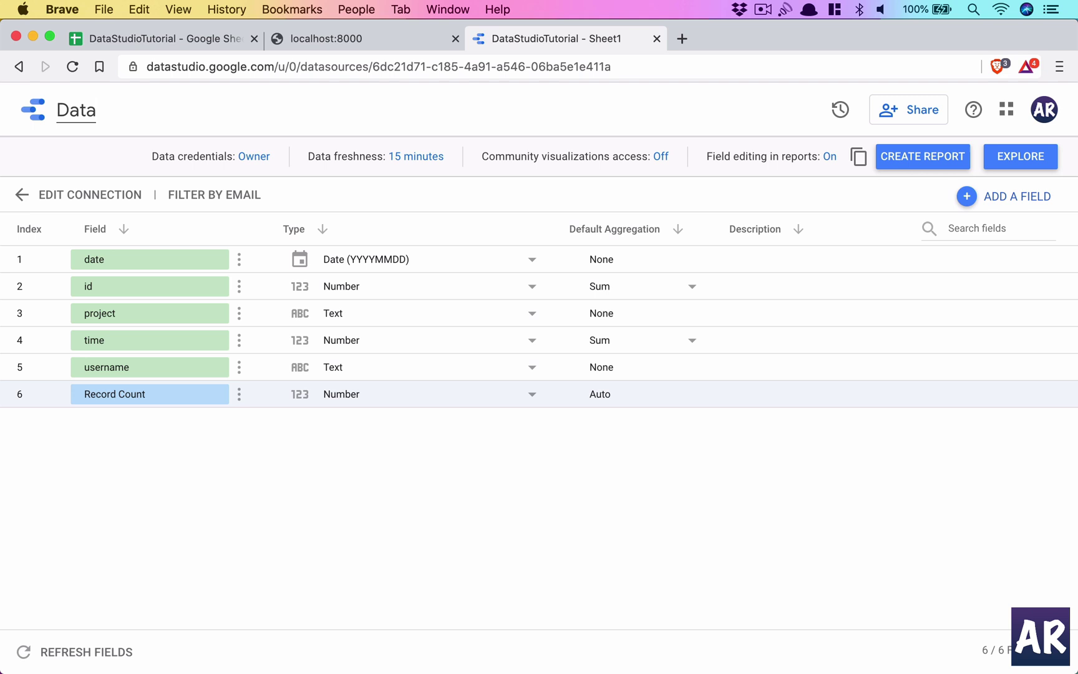
type("StudioTut")
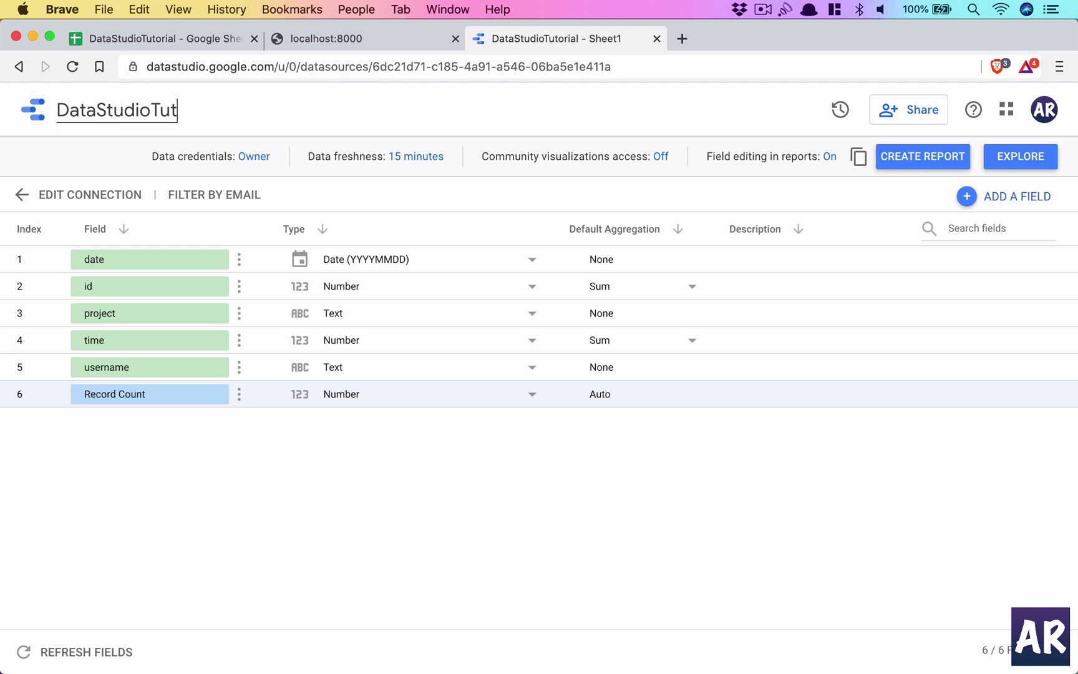
type("orialSheet")
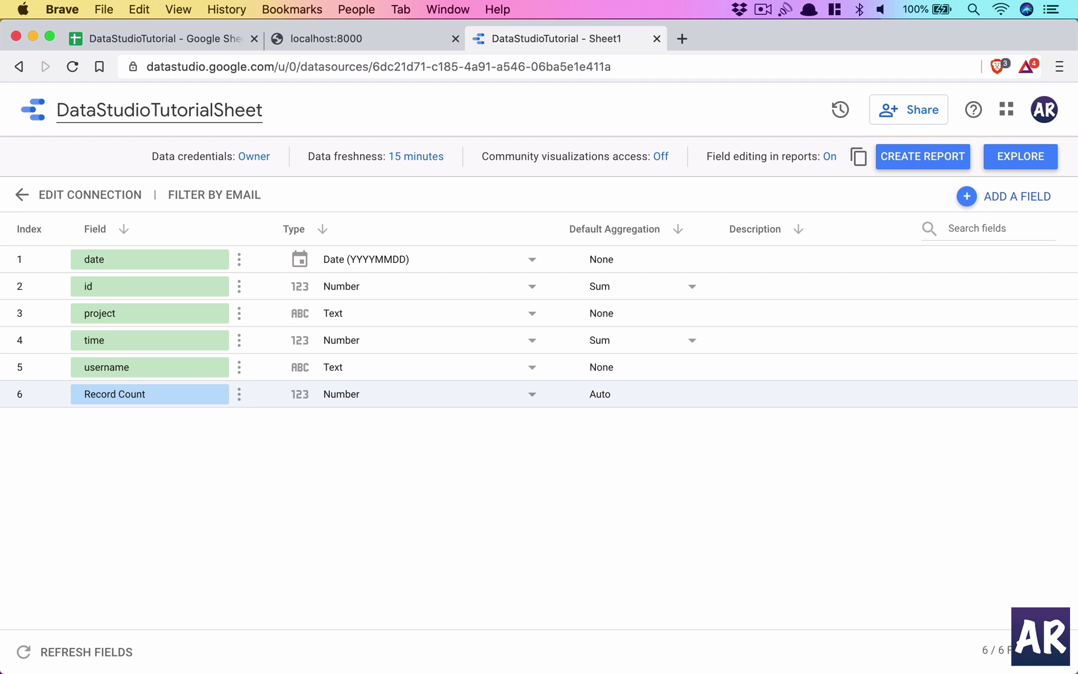
key("Return")
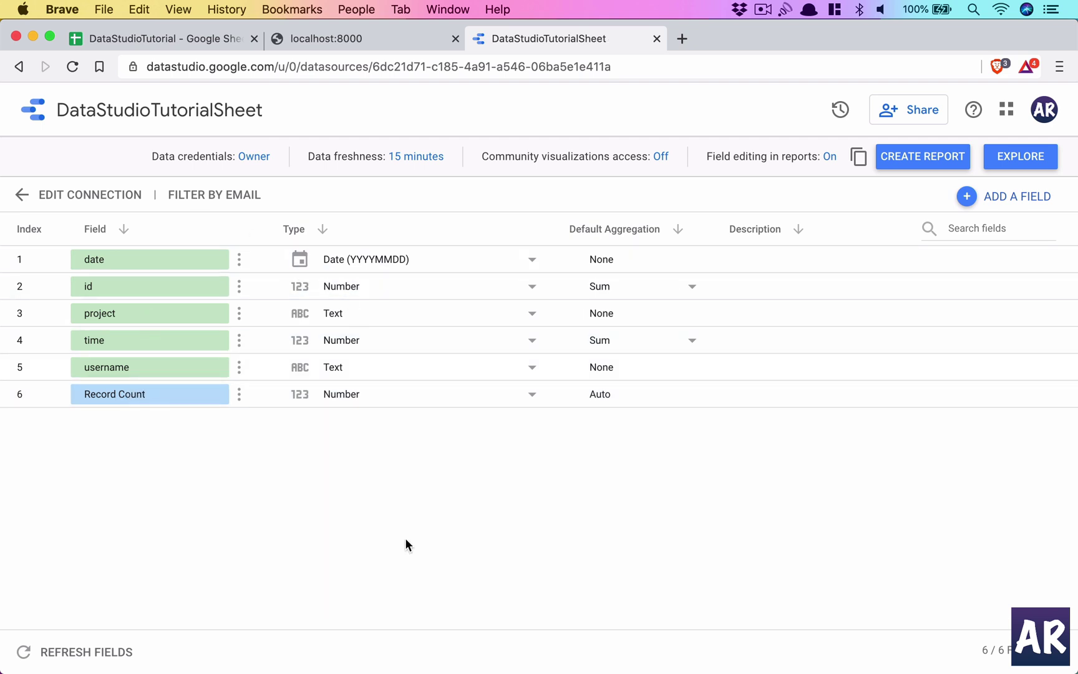
left_click(115, 287)
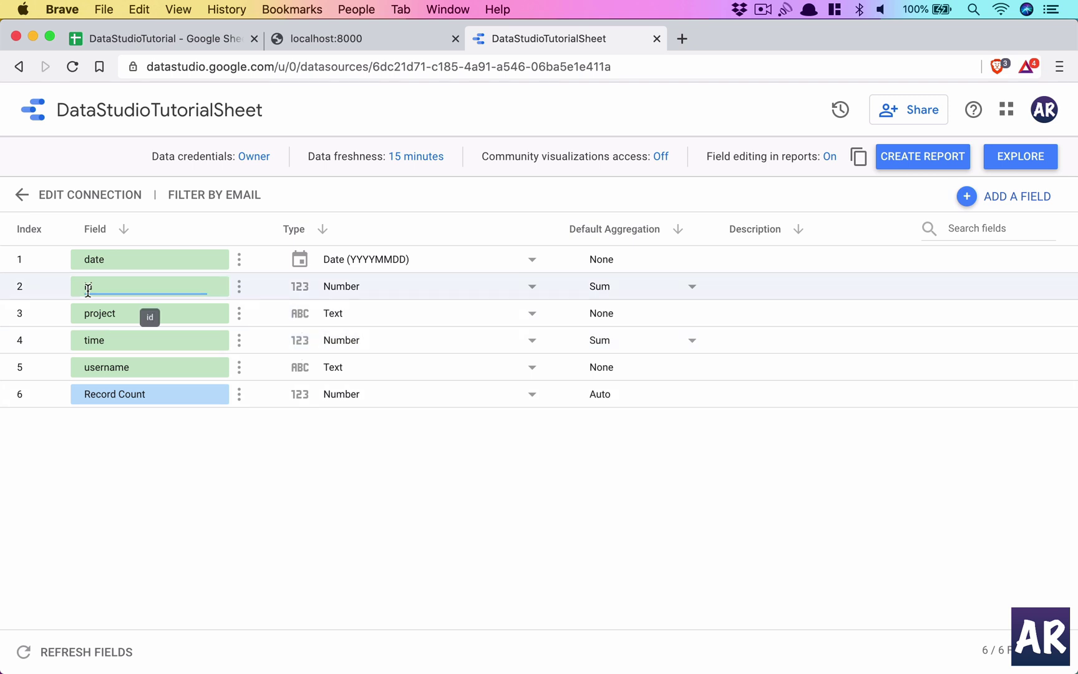
left_click(107, 340)
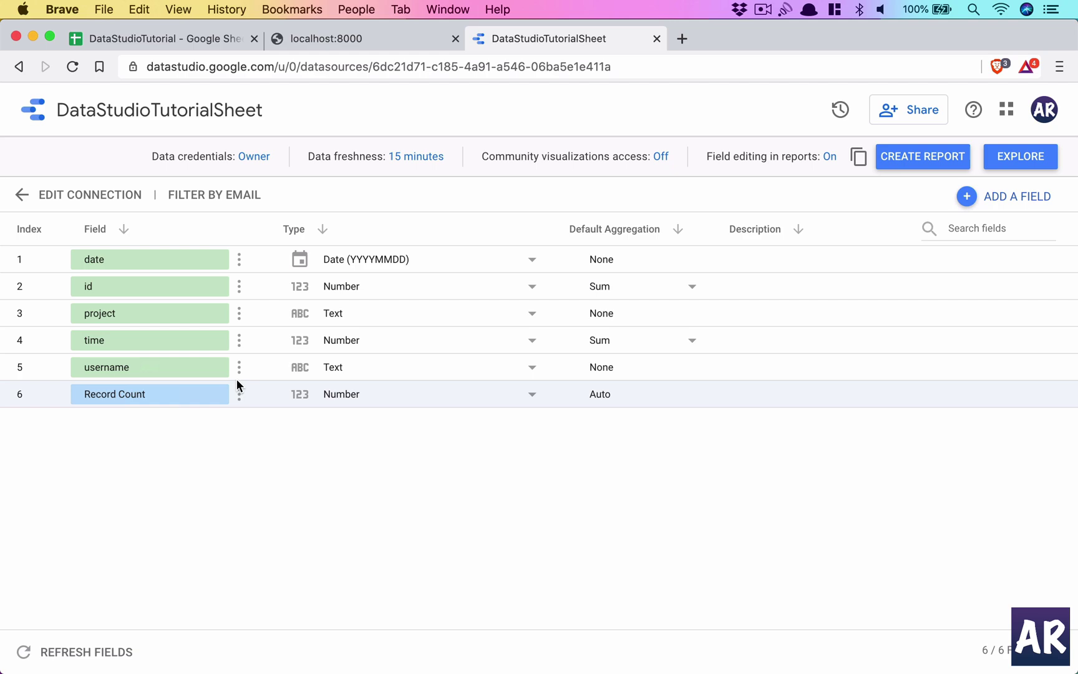
- Check the time column in the DataStudioTutorial spreadsheet, then return to the DataStudioTutorialSheet data source
left_click(187, 44)
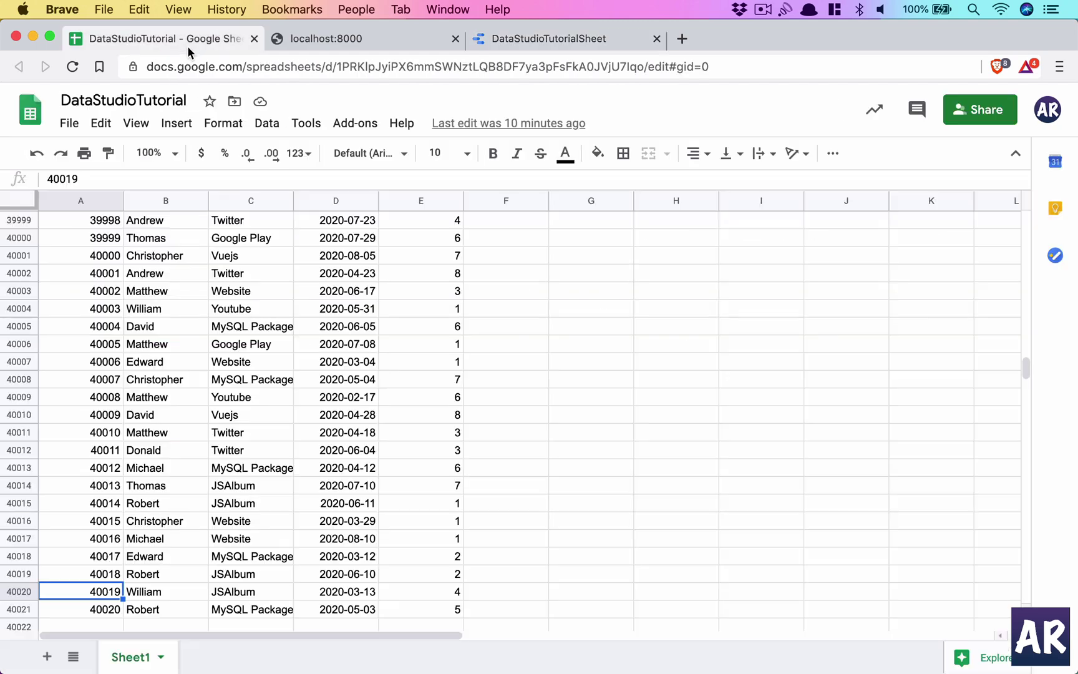
scroll(556, 306, "up", 20)
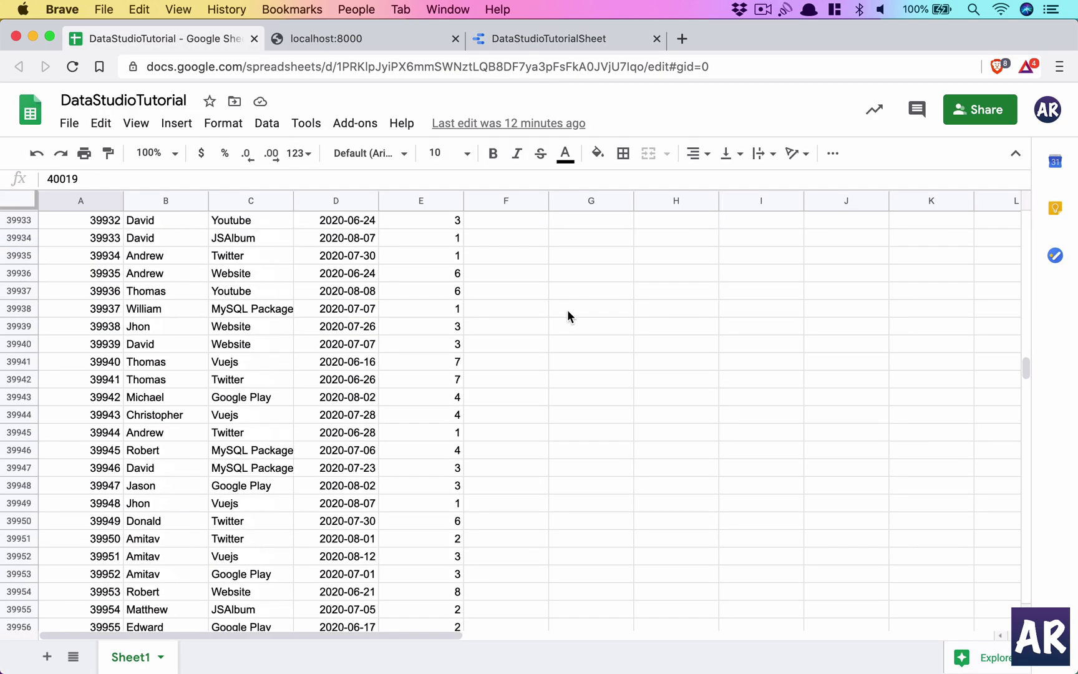
scroll(567, 310, "up", 20)
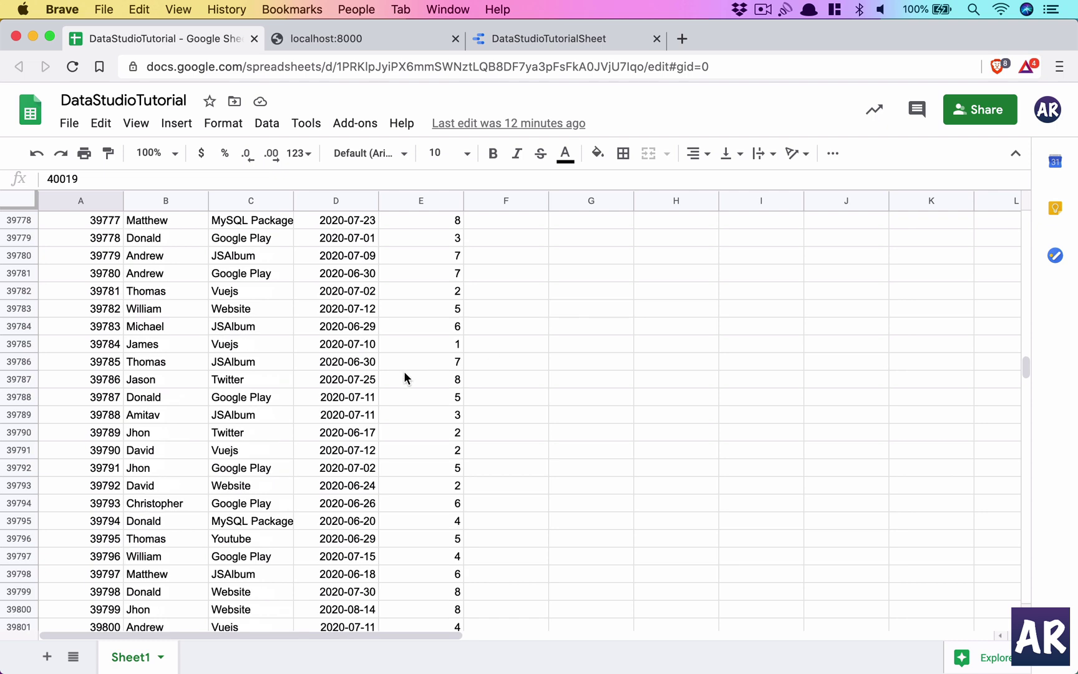
left_click(405, 374)
key("super+Up")
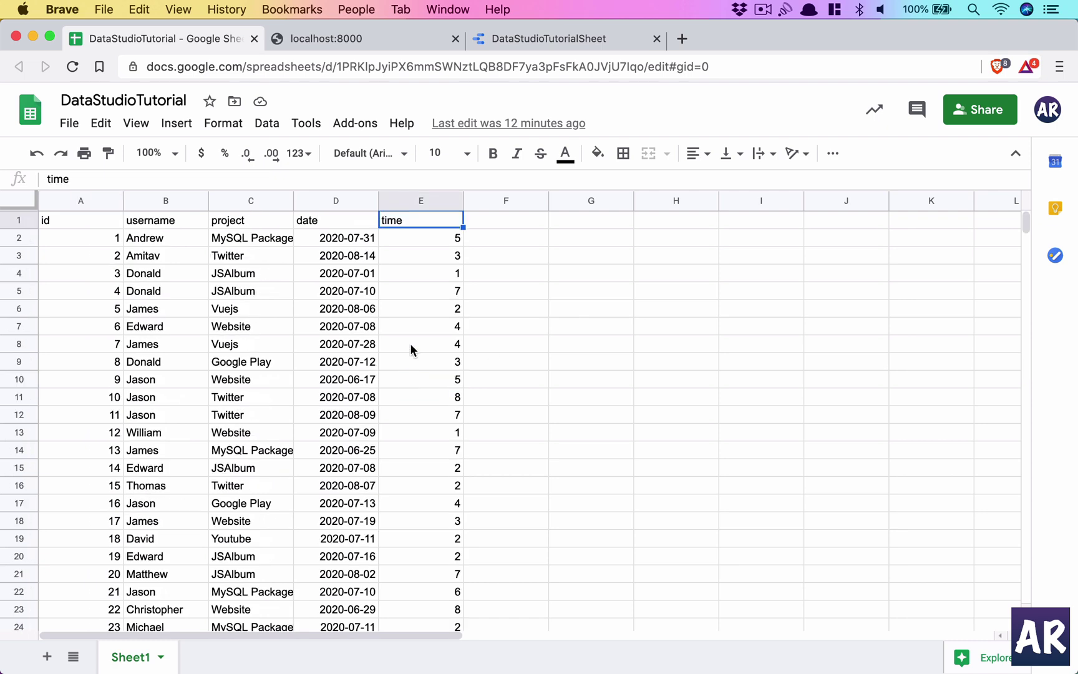
left_click(559, 40)
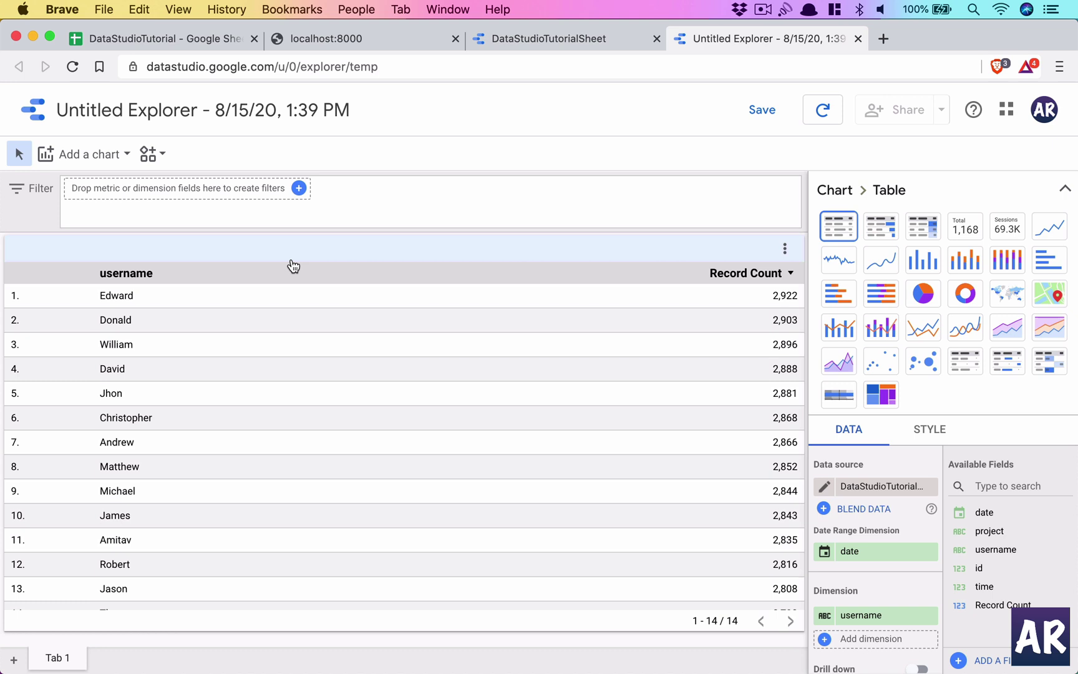
- Replace the username table's Record Count metric with the sum of time
left_click(341, 252)
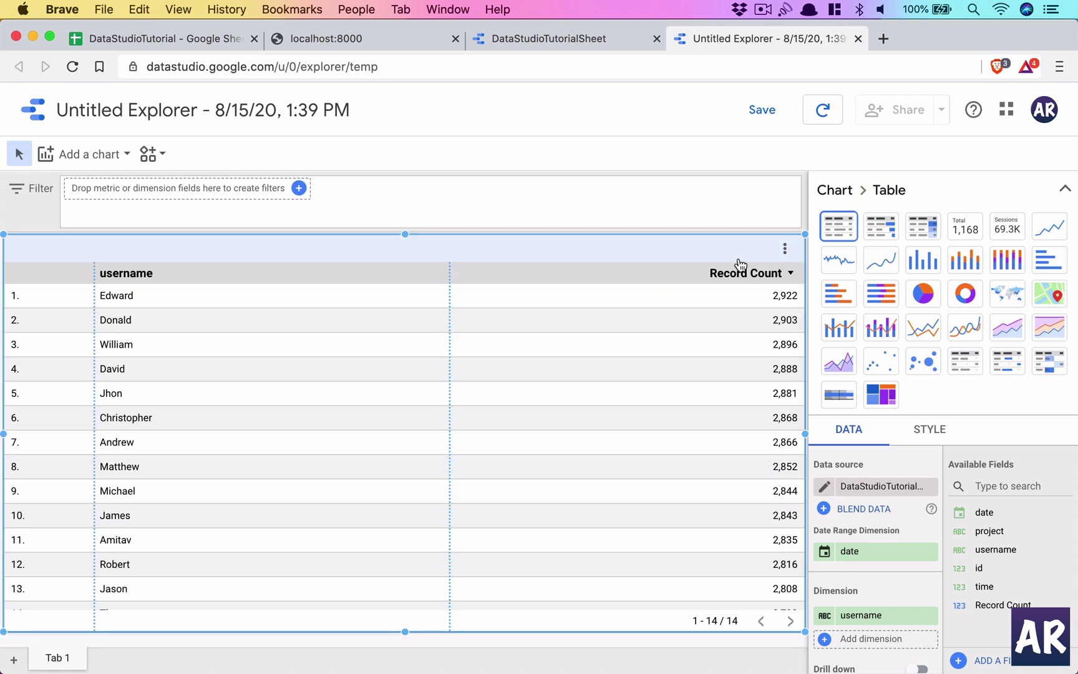
scroll(934, 462, "down", 4)
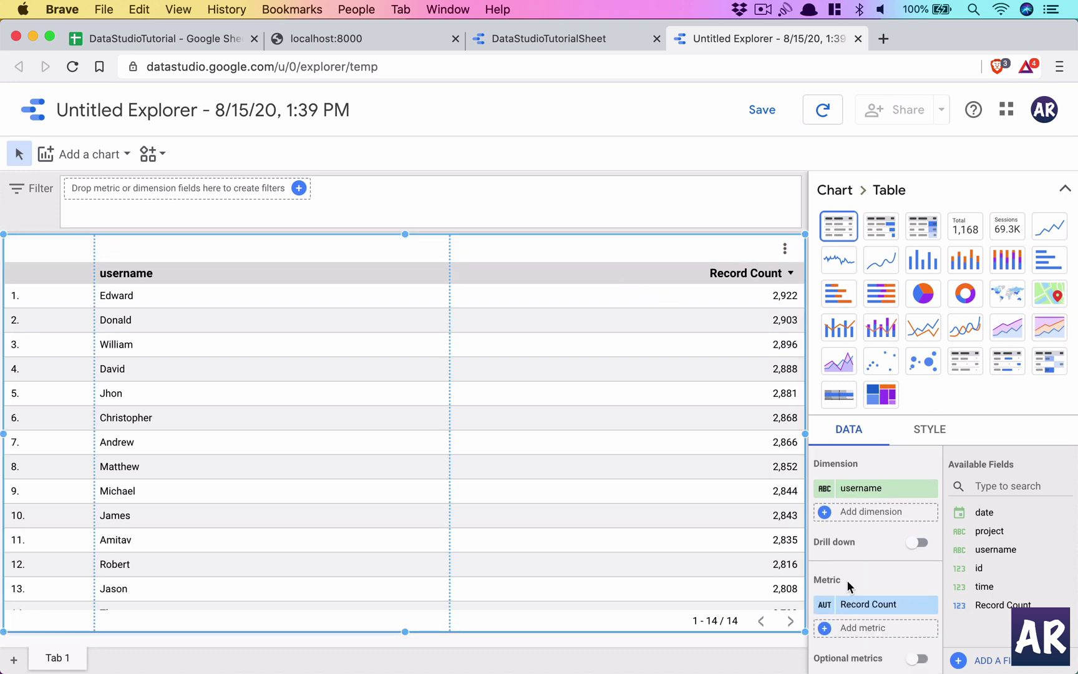
left_click(867, 605)
scroll(867, 601, "down", 3)
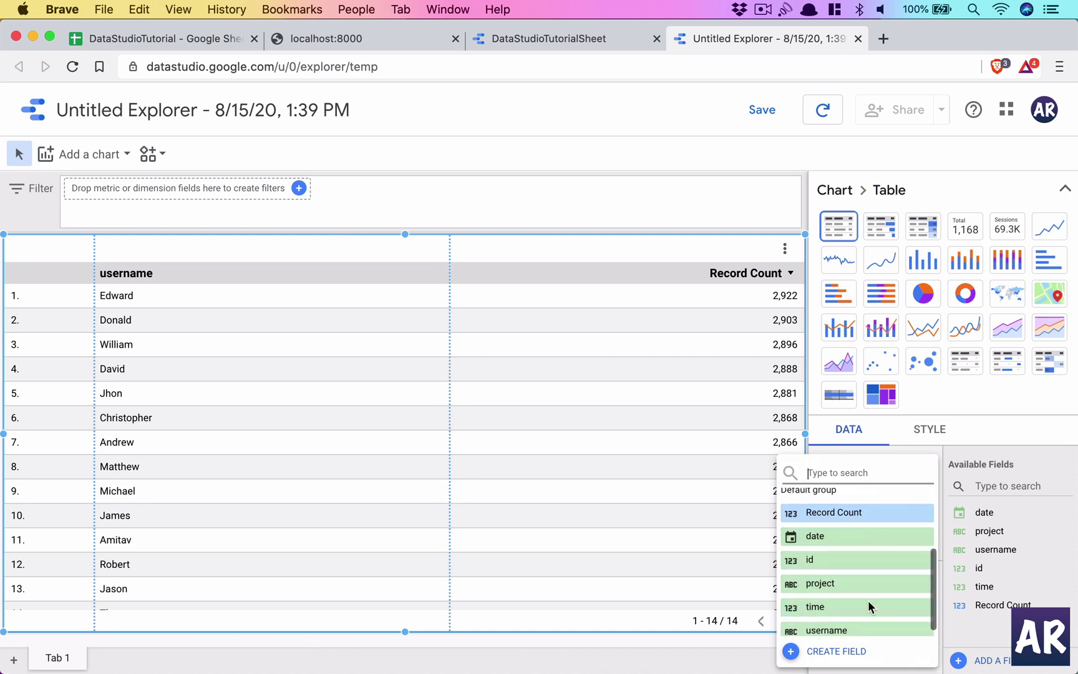
scroll(860, 580, "up", 3)
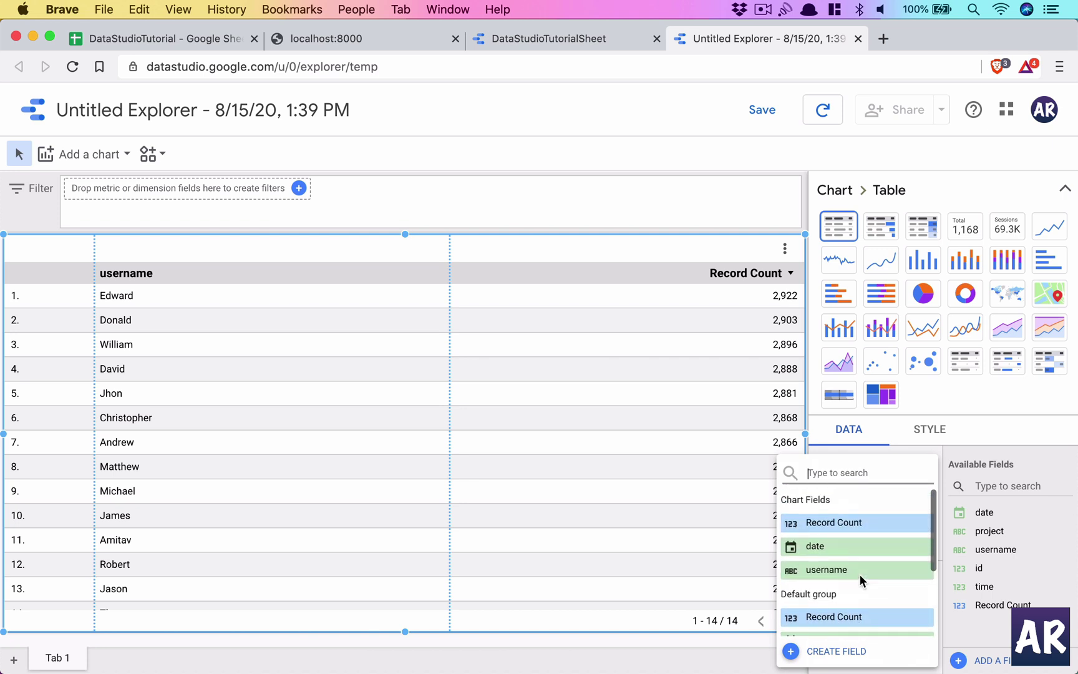
scroll(860, 577, "down", 3)
left_click(850, 600)
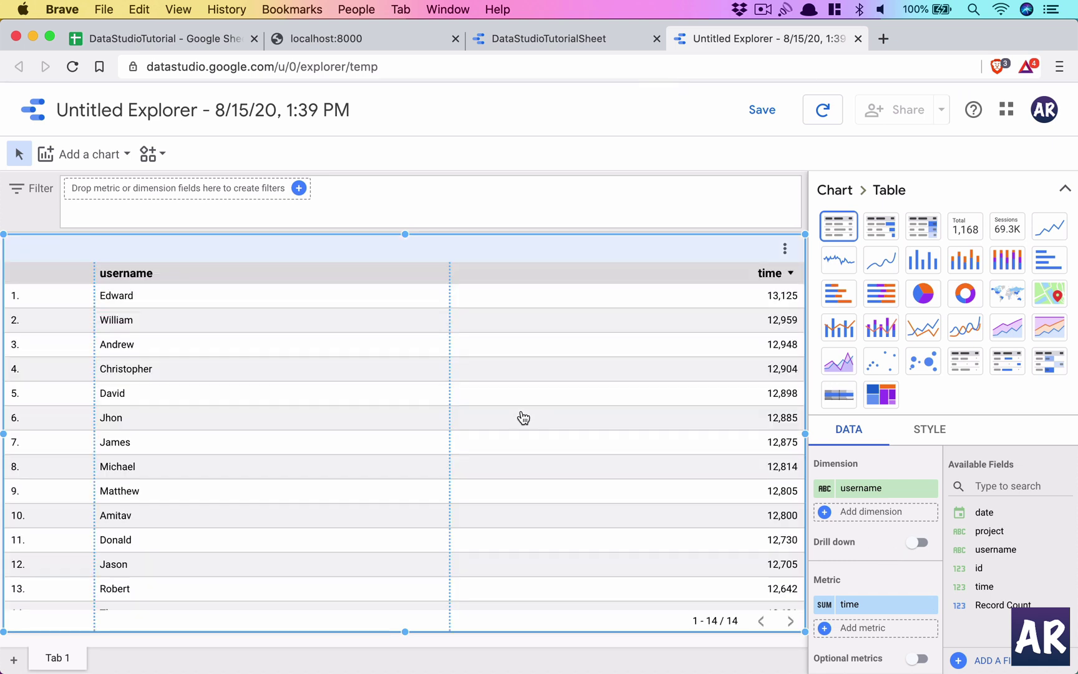
scroll(243, 391, "down", 1)
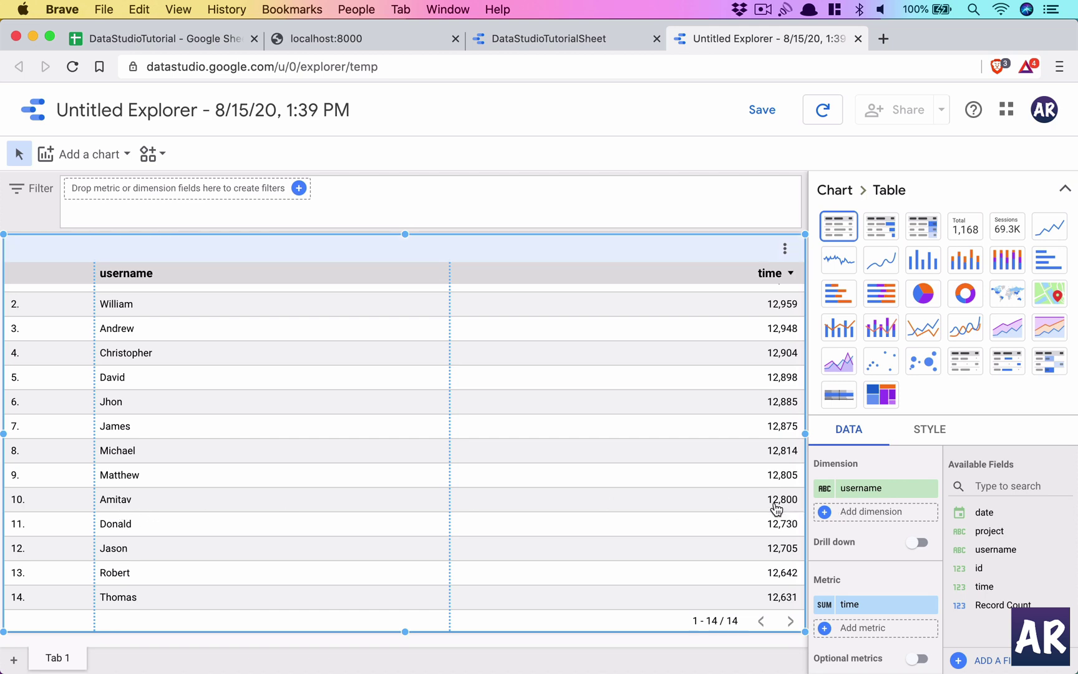
- Run the GROUP BY username time-sum query in Sequel Pro and compare Amitav's total
key("super+Tab")
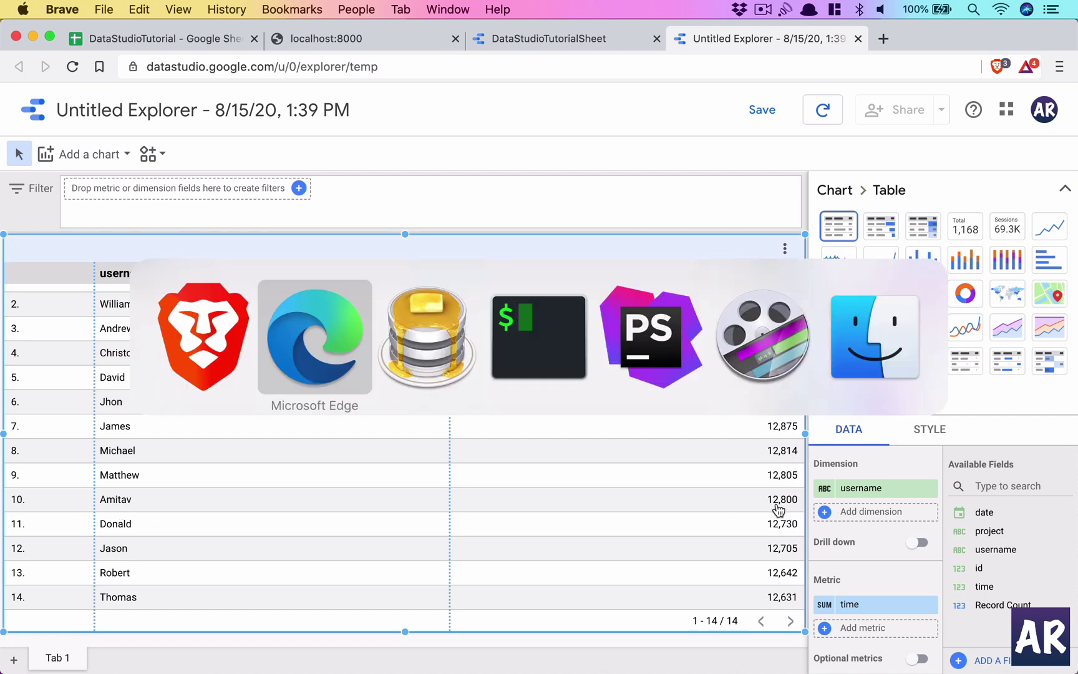
key("super+Tab")
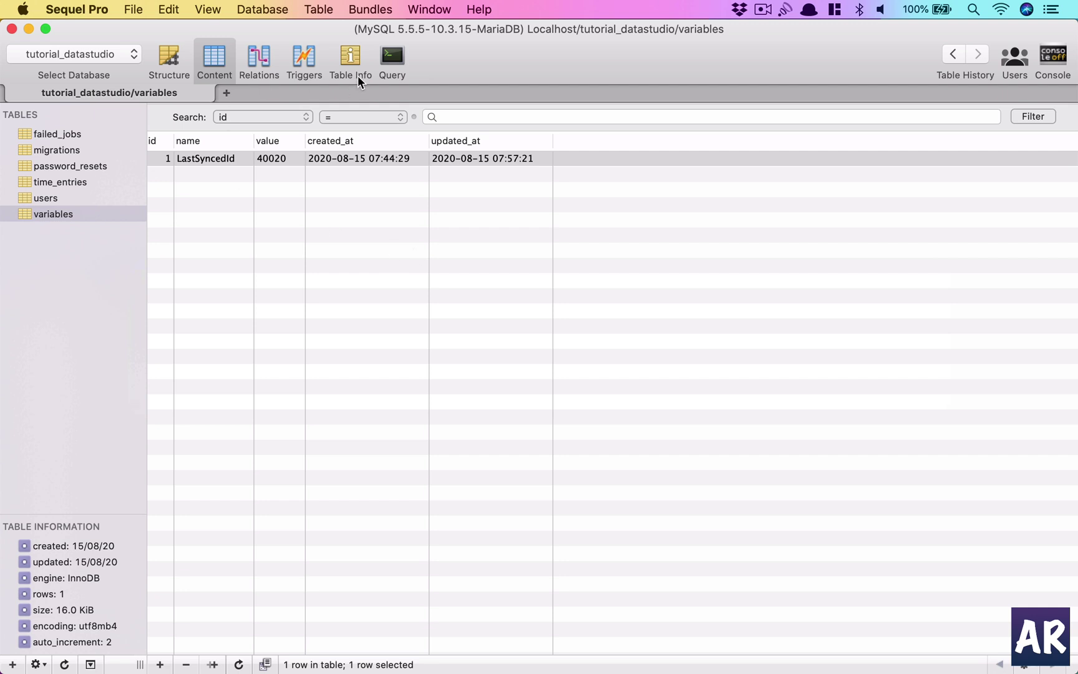
left_click(393, 62)
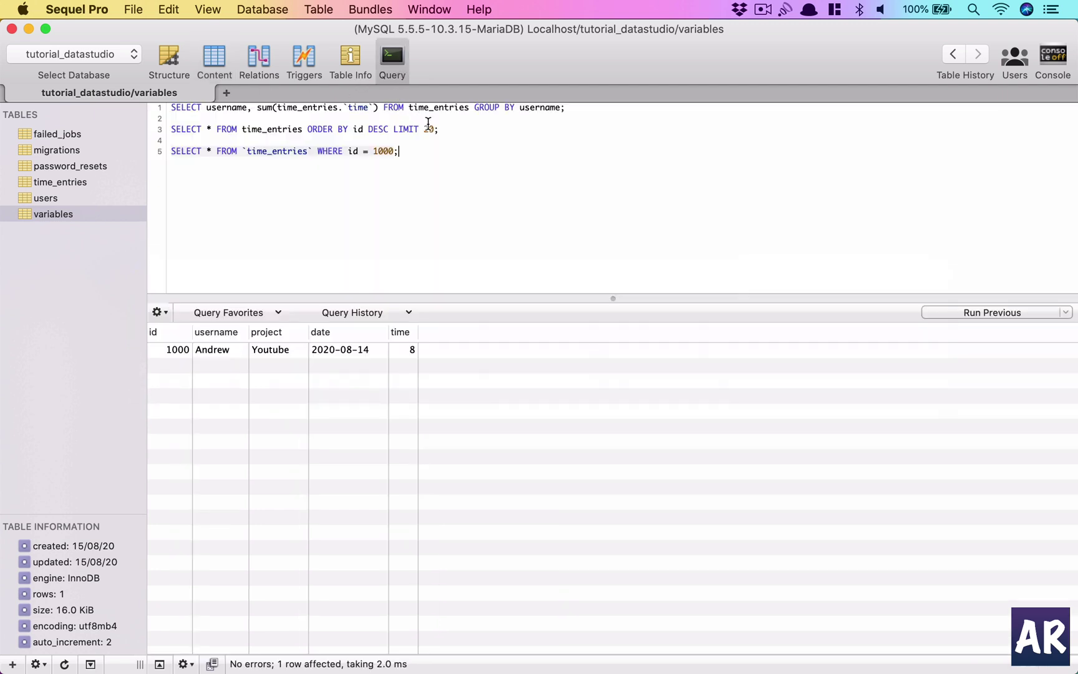
left_click(594, 114)
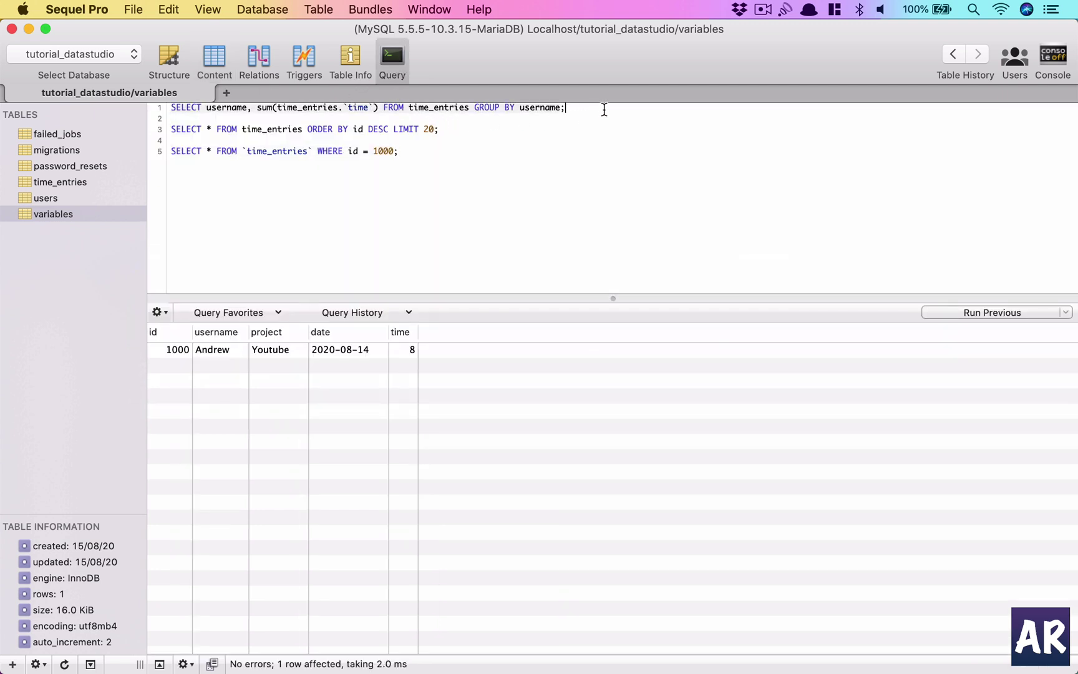
key("super+r")
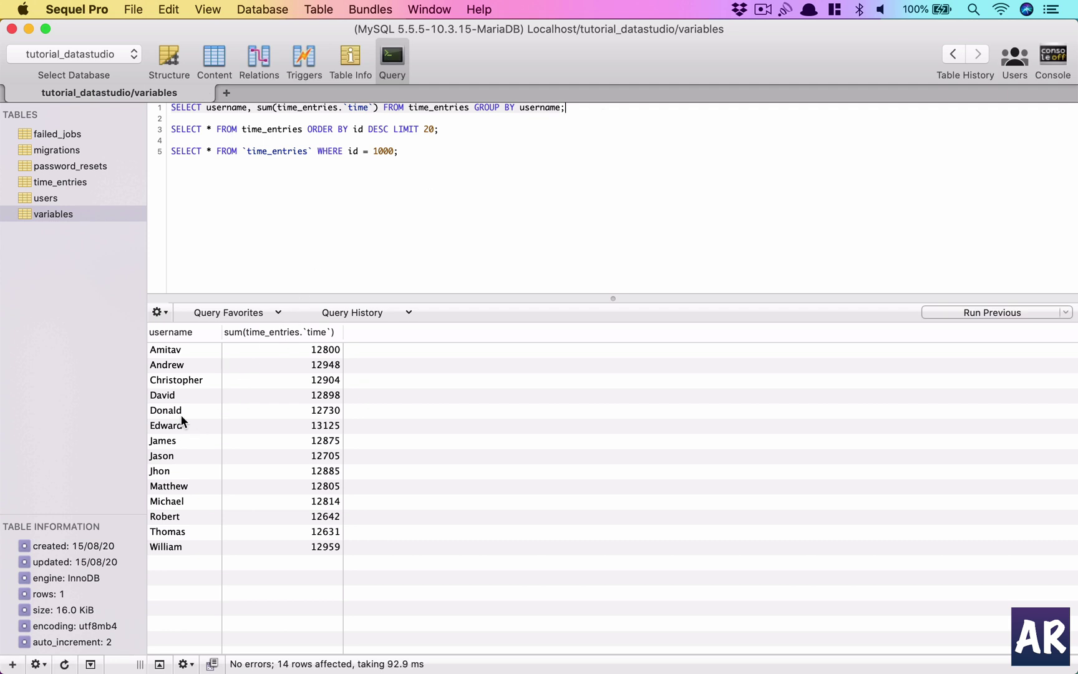
left_click(321, 352)
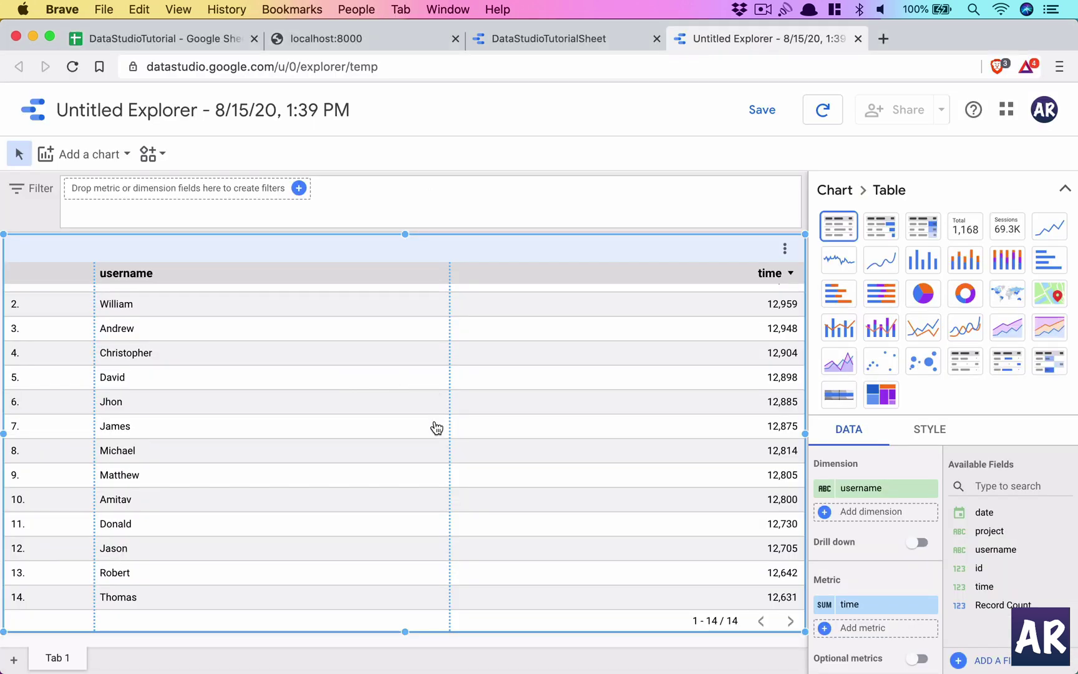
- Add a date filter to the explorer table limiting it to Aug 3 – Aug 7, 2020
scroll(436, 426, "down", 1)
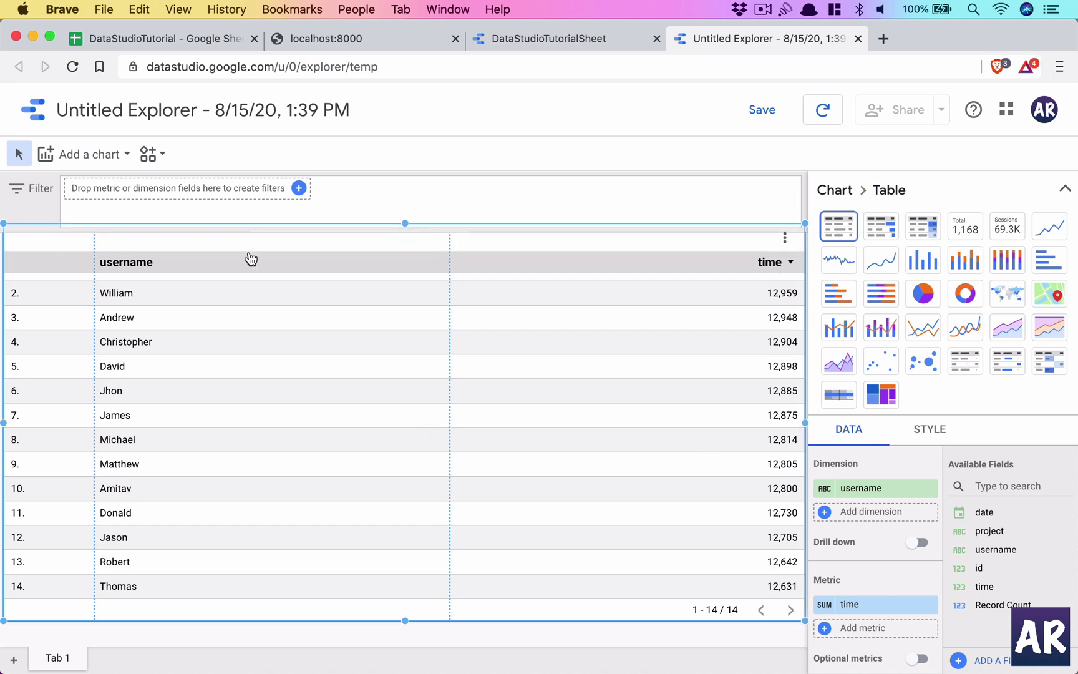
scroll(288, 325, "up", 1)
left_click(209, 188)
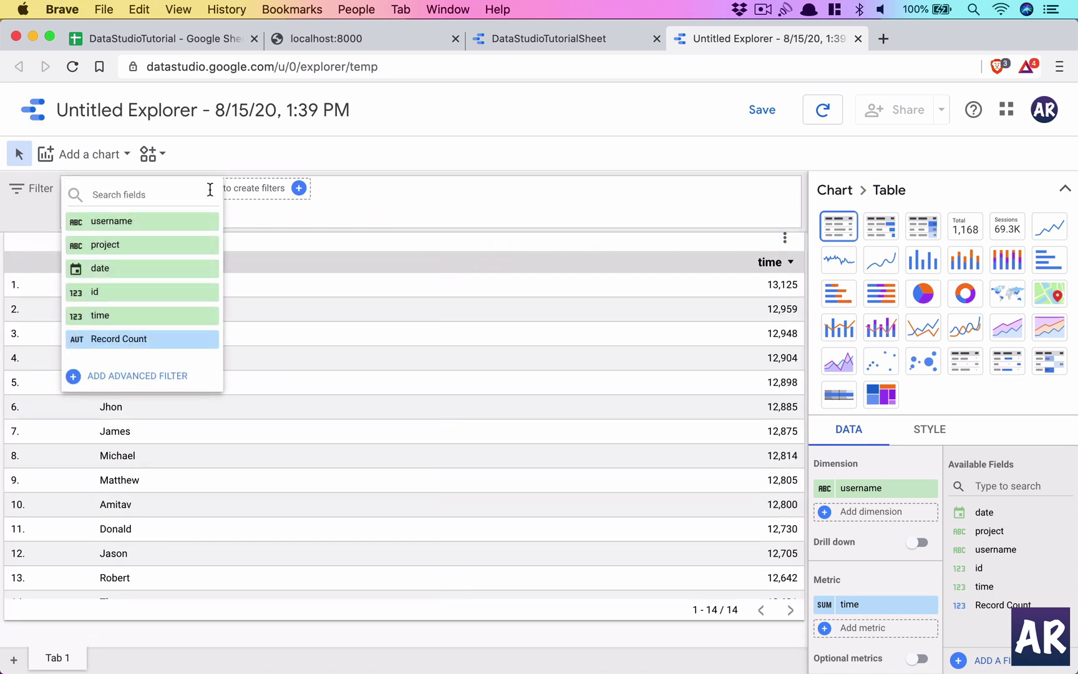
left_click(149, 270)
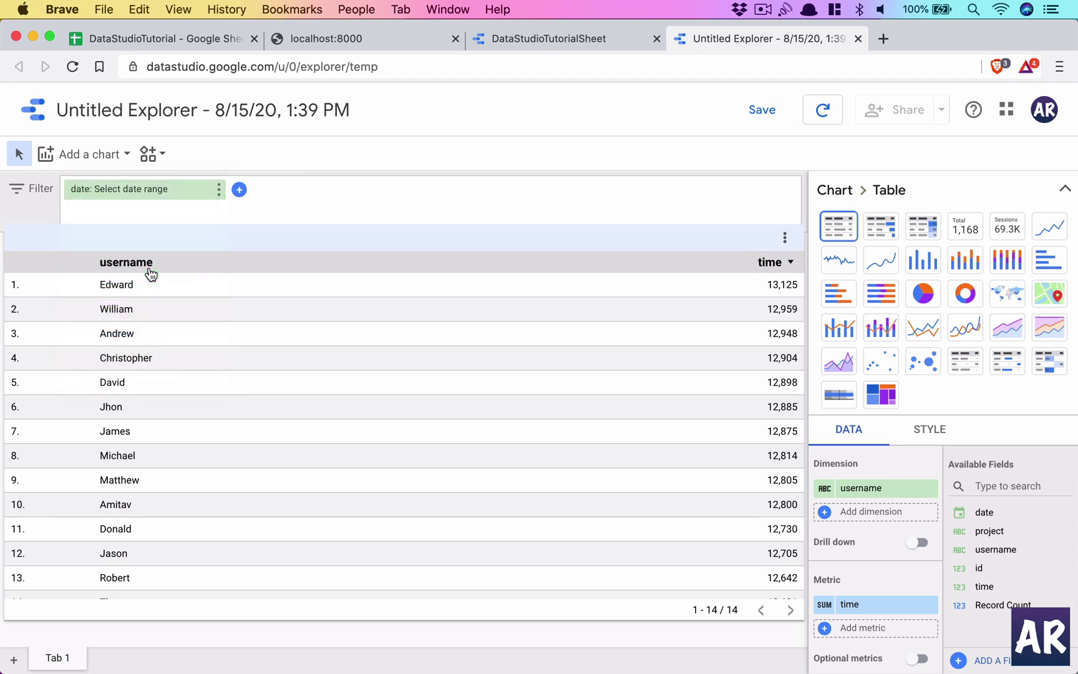
left_click(146, 189)
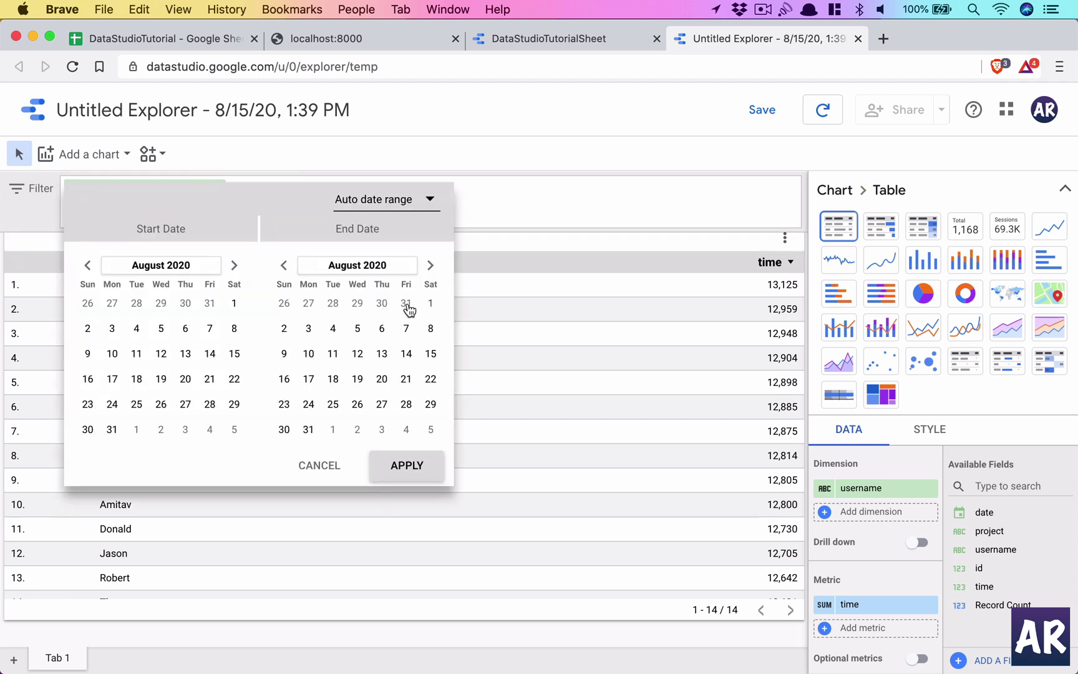
left_click(309, 328)
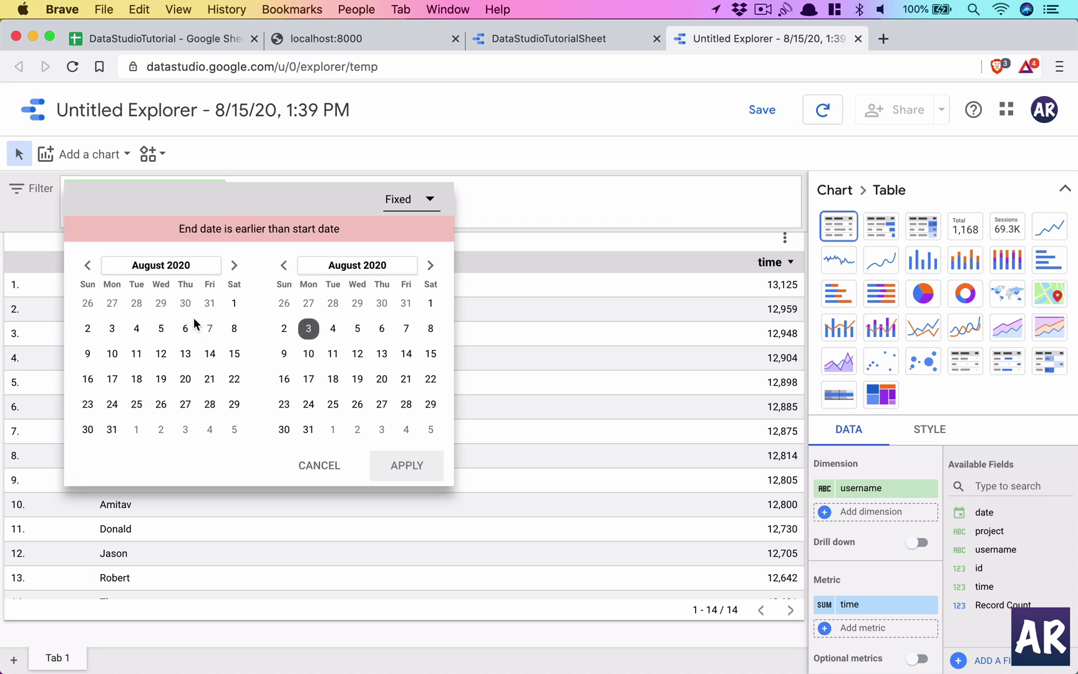
left_click(405, 328)
left_click(112, 328)
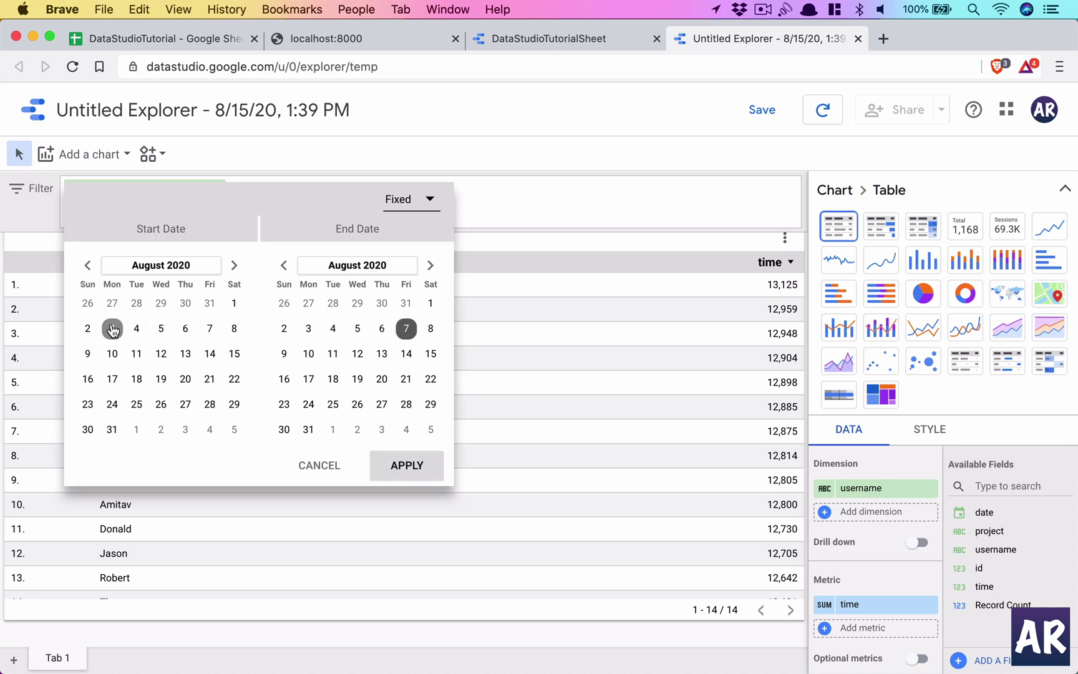
left_click(420, 478)
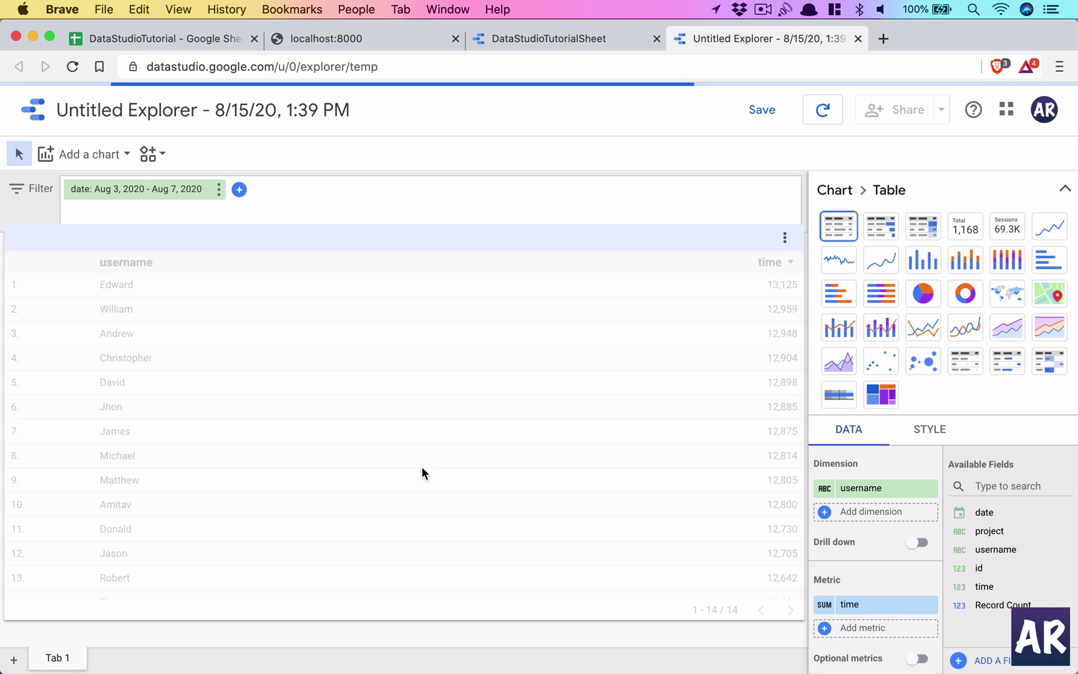
scroll(481, 465, "down", 2)
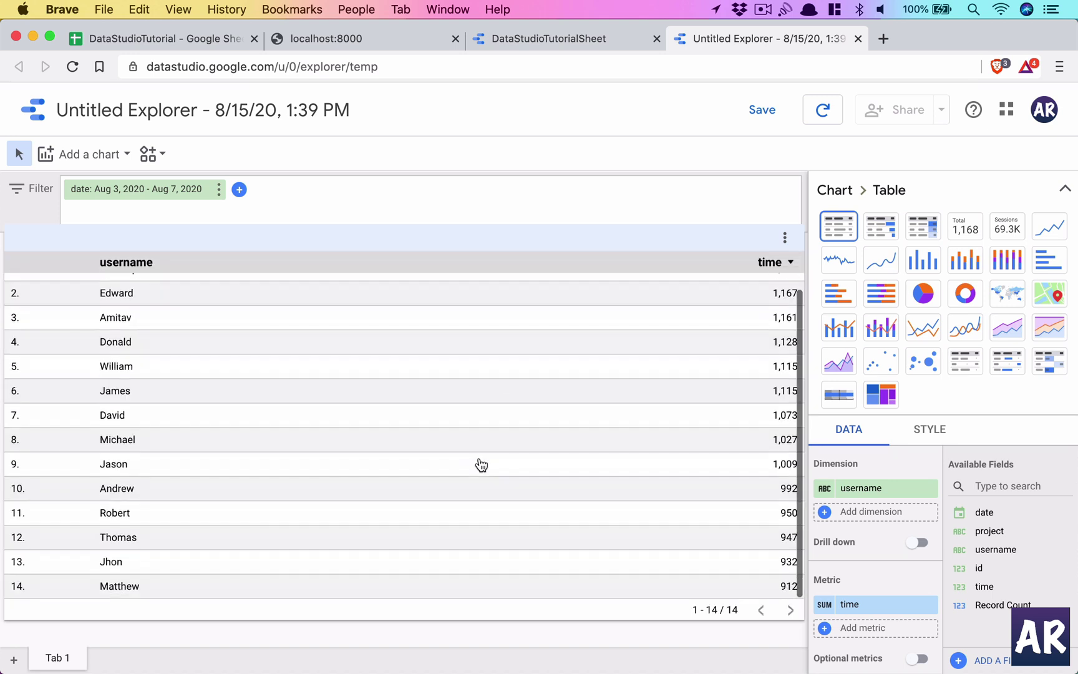
scroll(481, 465, "up", 2)
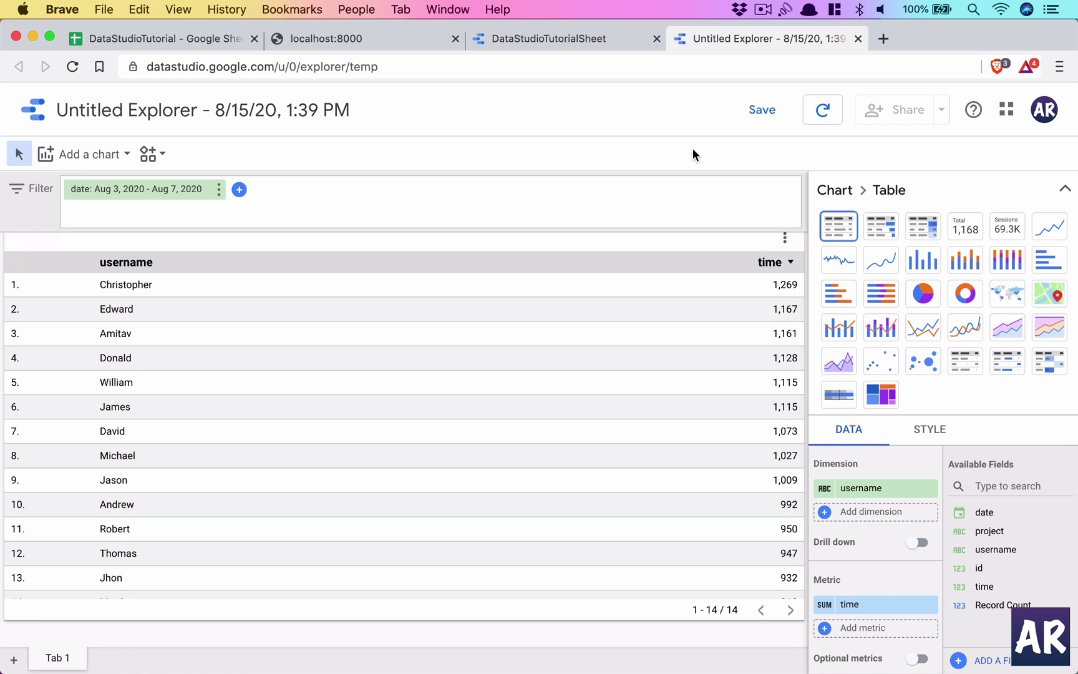
- Discard the explorer and start a blank report using the DataStudioTutorialSheet data source
left_click(24, 112)
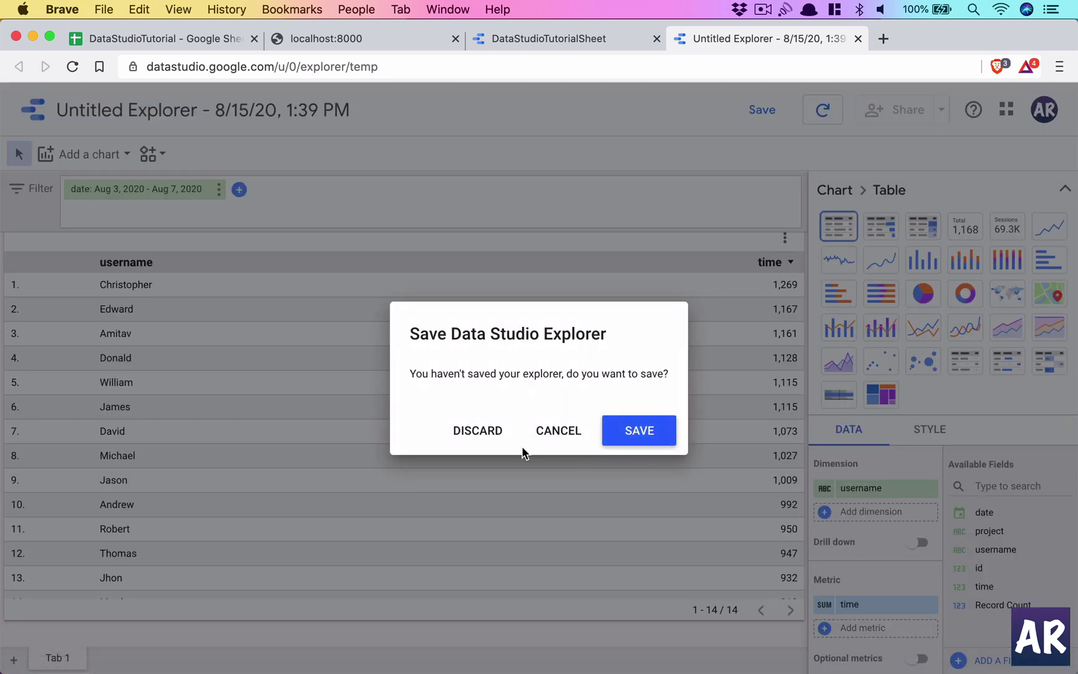
left_click(479, 431)
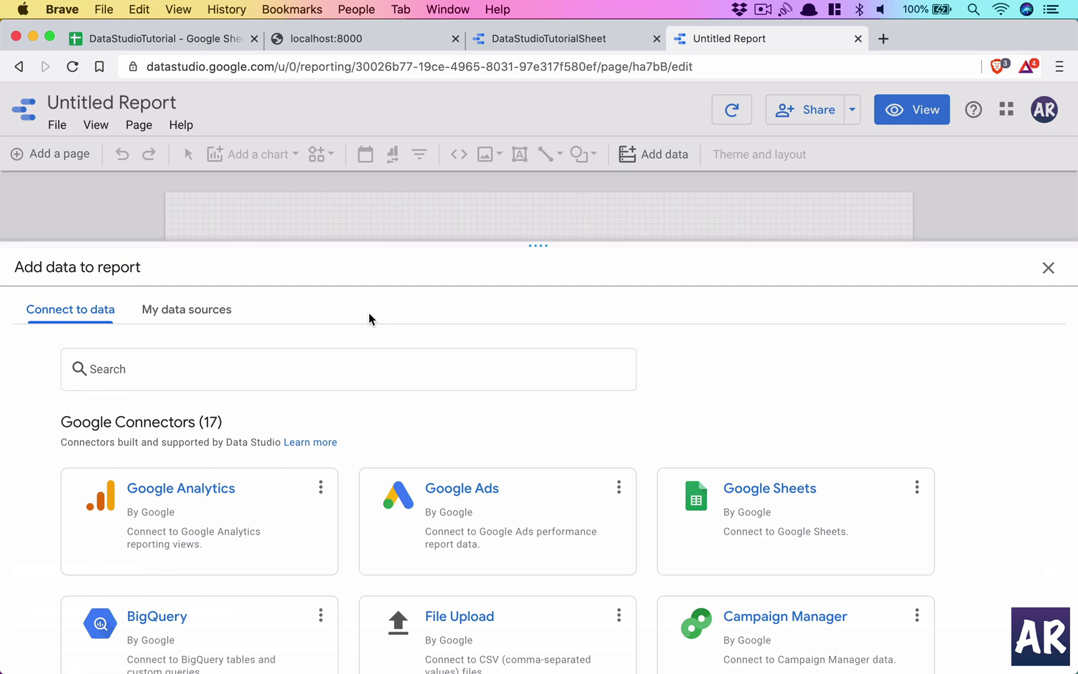
left_click(180, 320)
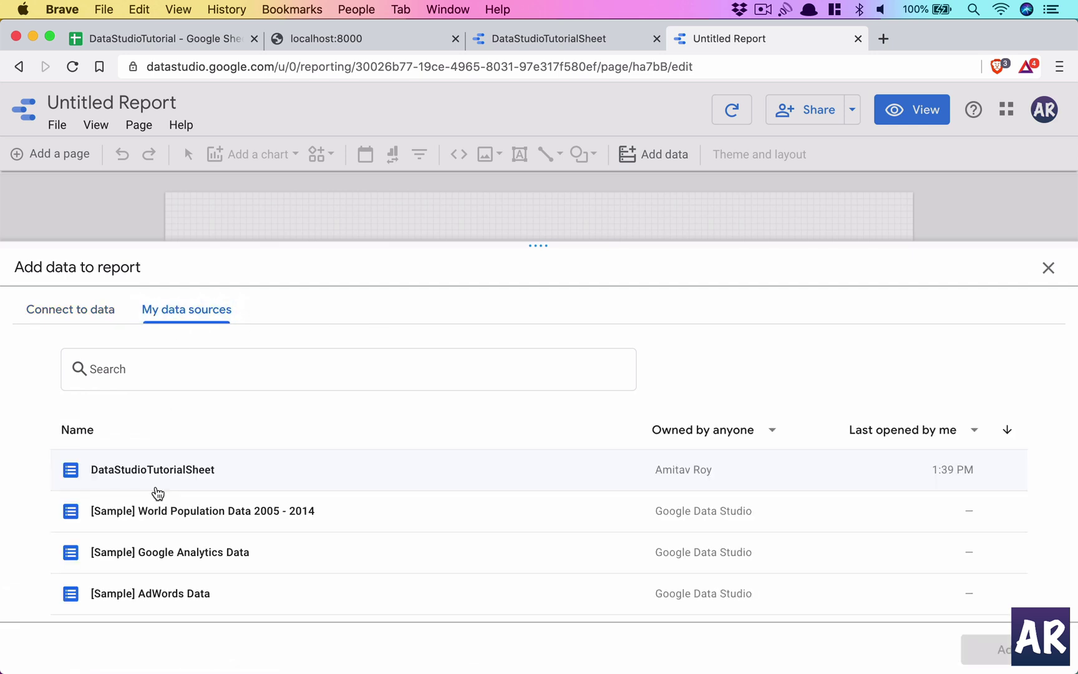
left_click(207, 480)
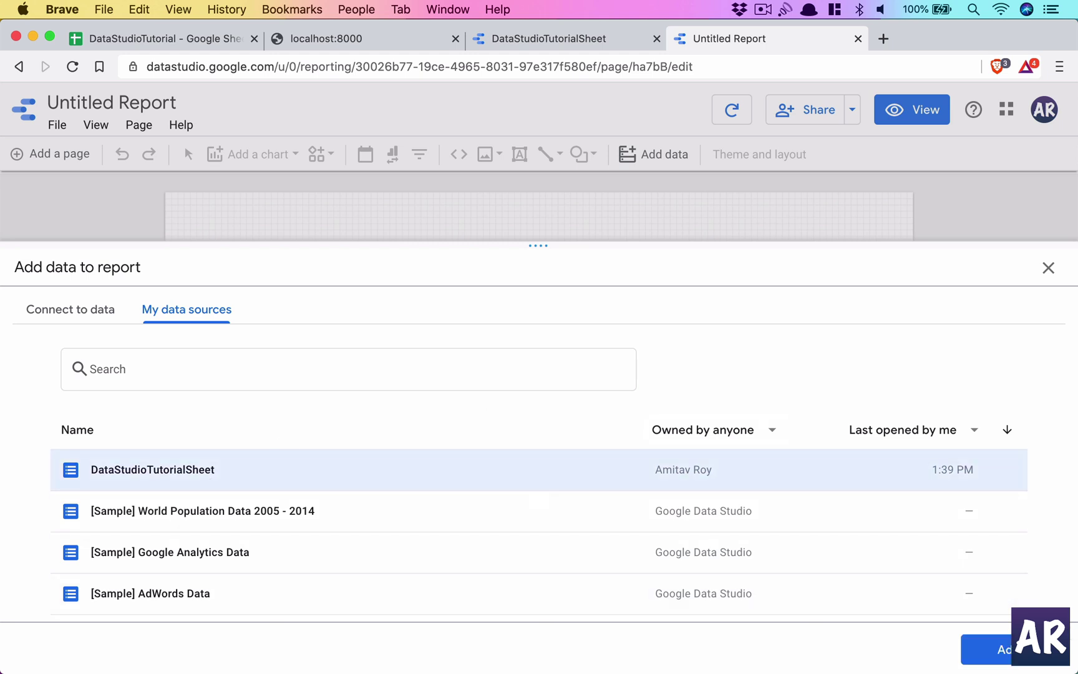
left_click(997, 649)
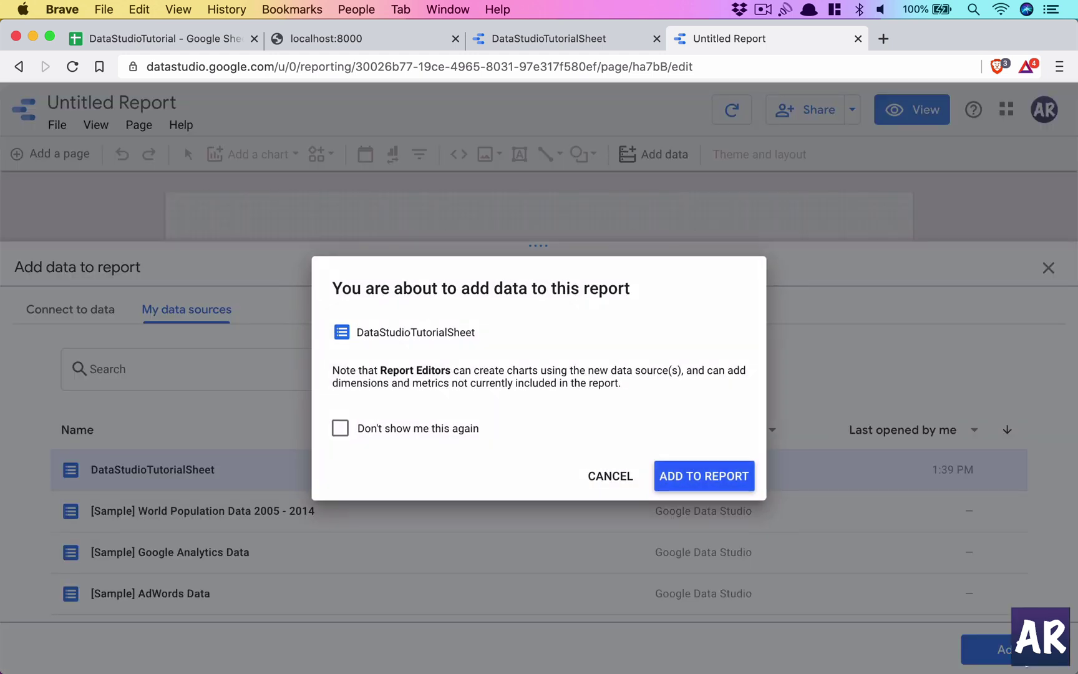
left_click(694, 477)
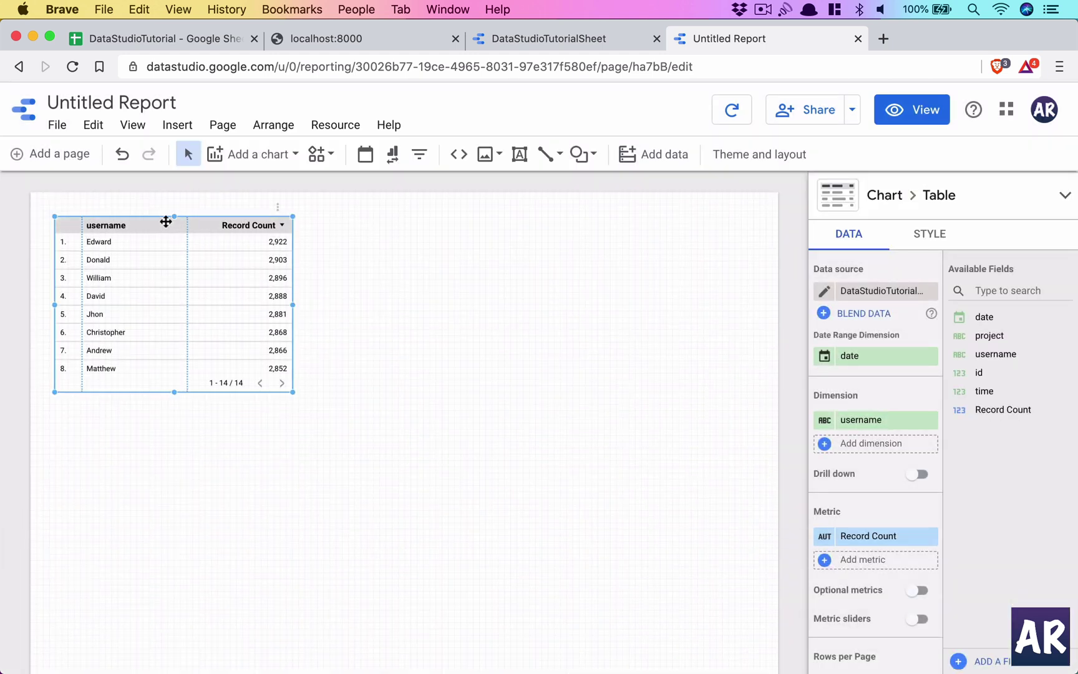
- Move the table to the page's top-left corner and apply the Edge theme to the report
left_click_drag(162, 220, 147, 208)
left_click(464, 437)
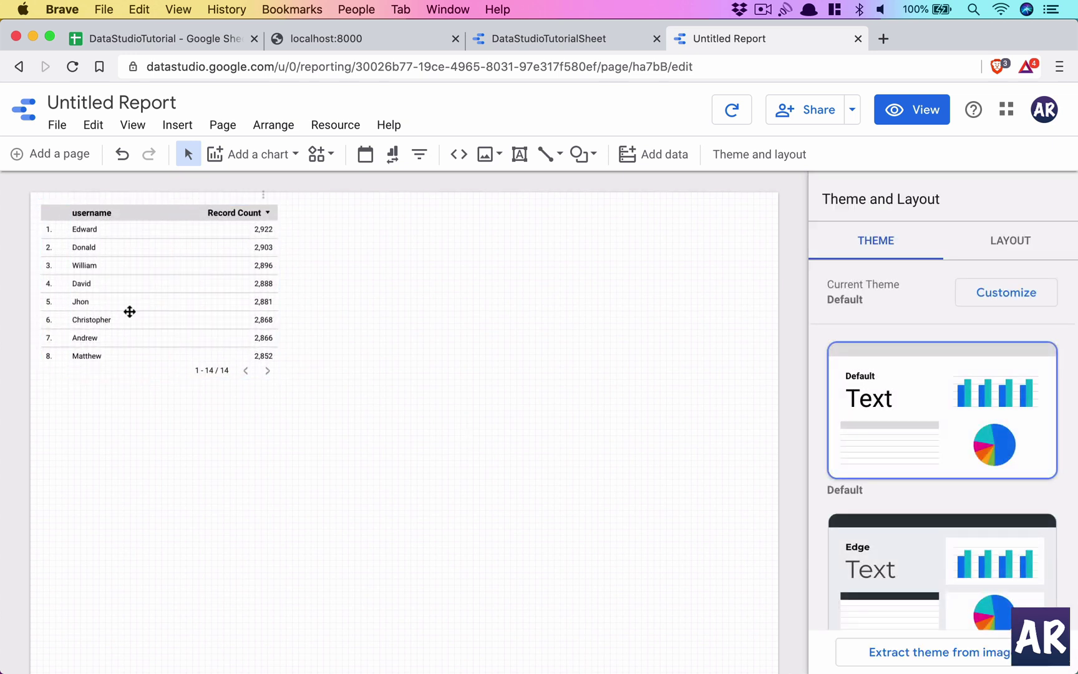
left_click(131, 312)
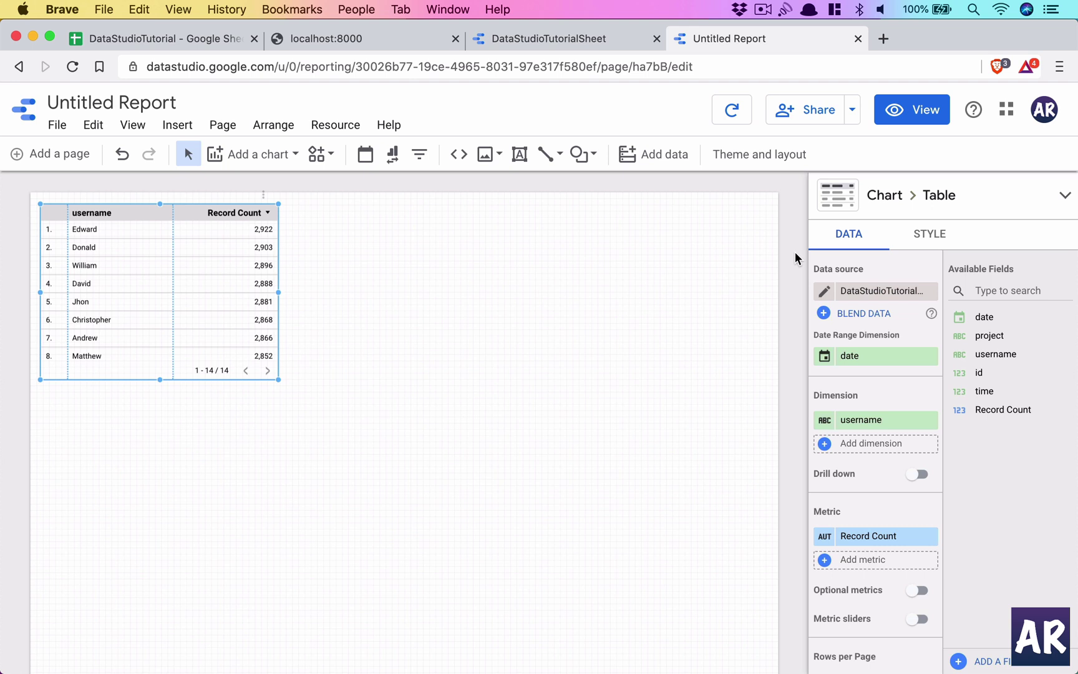
left_click(622, 449)
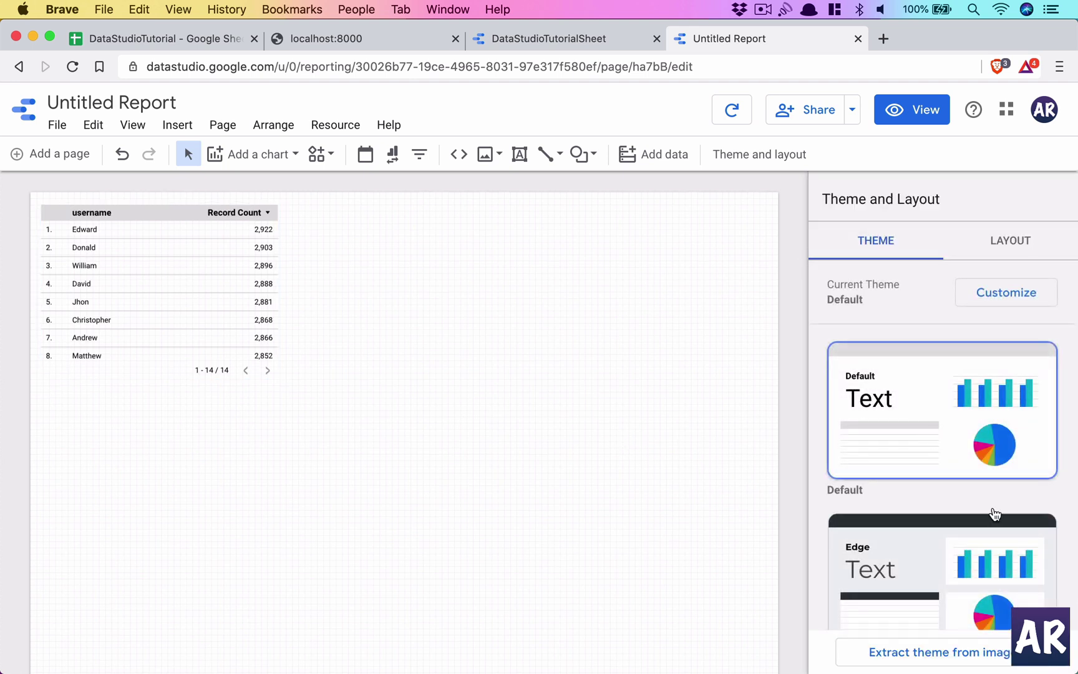
scroll(973, 537, "down", 2)
left_click(911, 529)
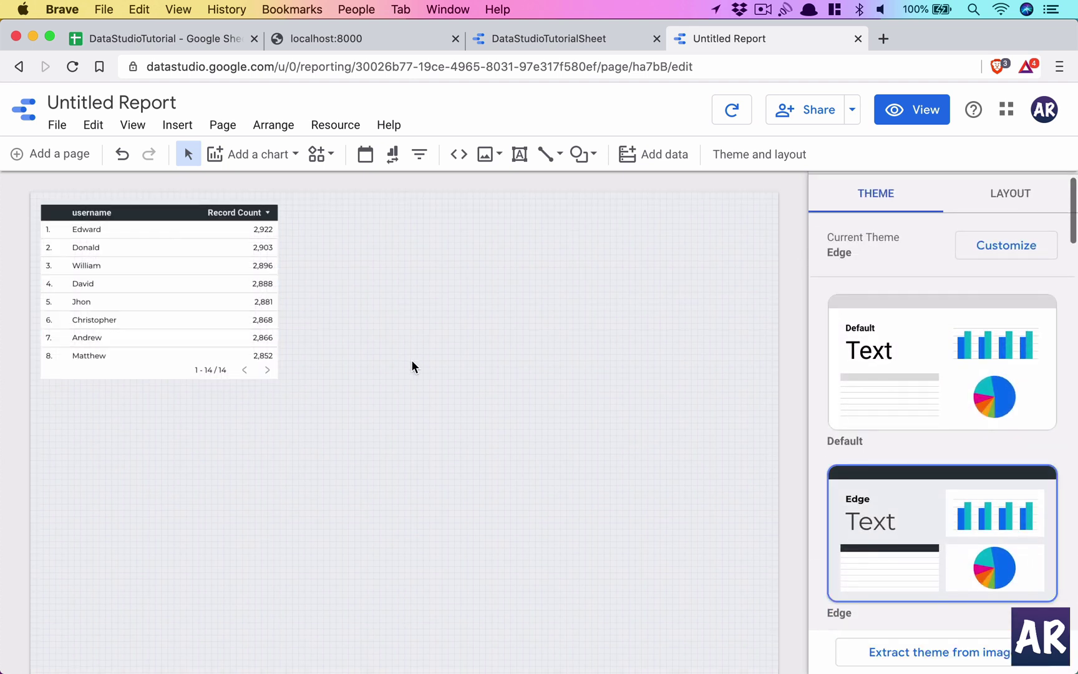
- Rename the table's username dimension to User
left_click(178, 271)
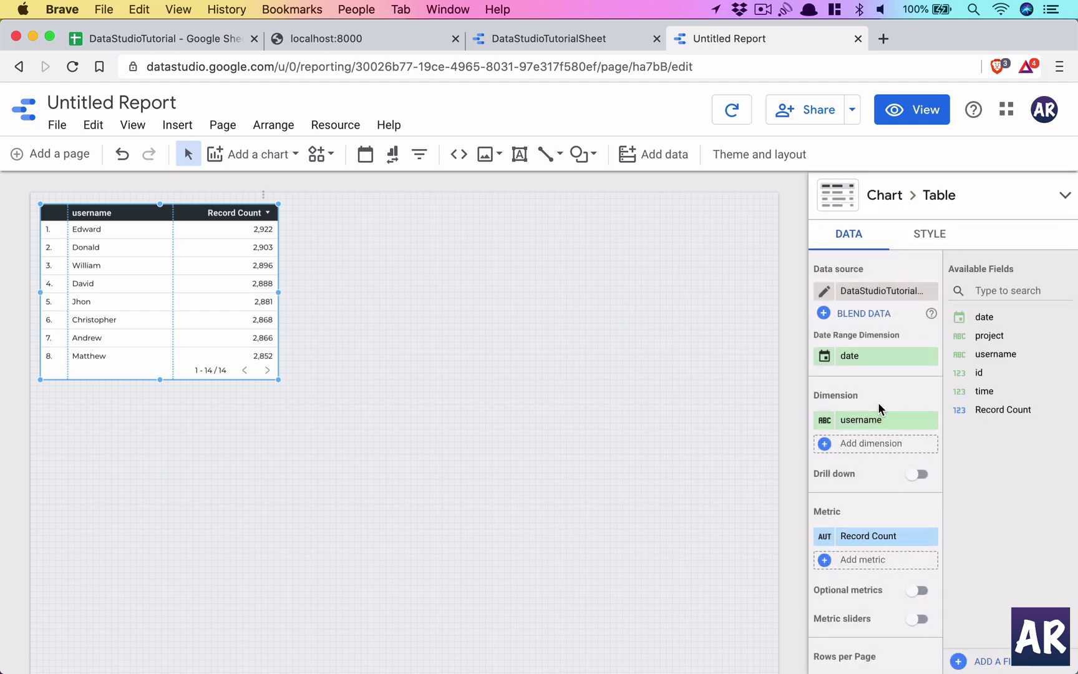
left_click(824, 419)
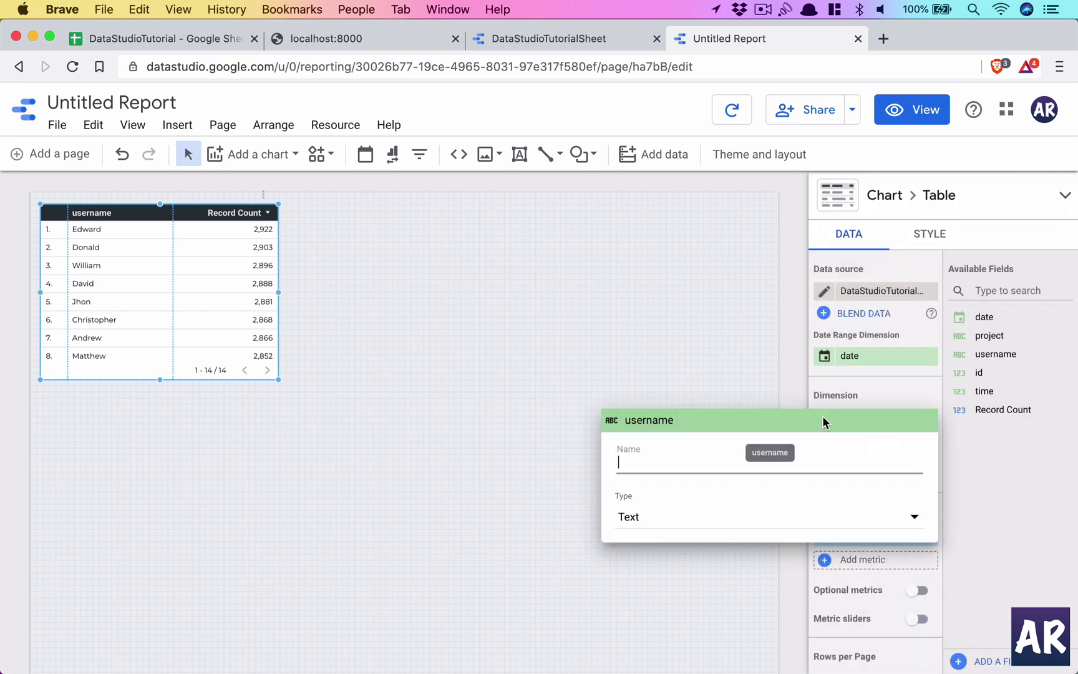
type("User")
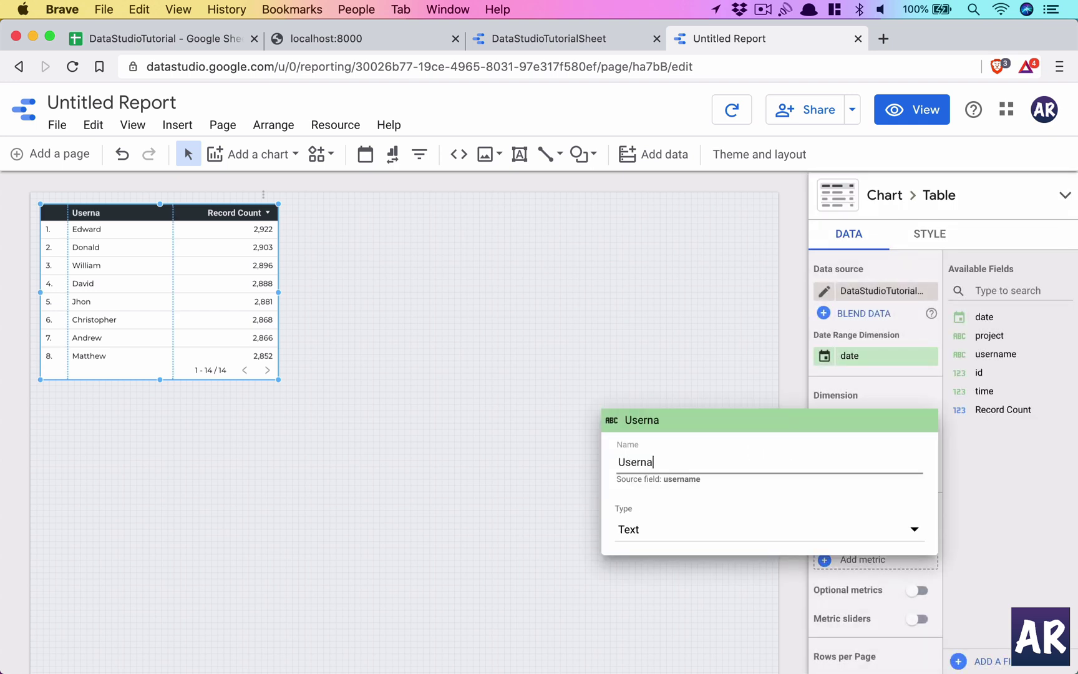
key("Return")
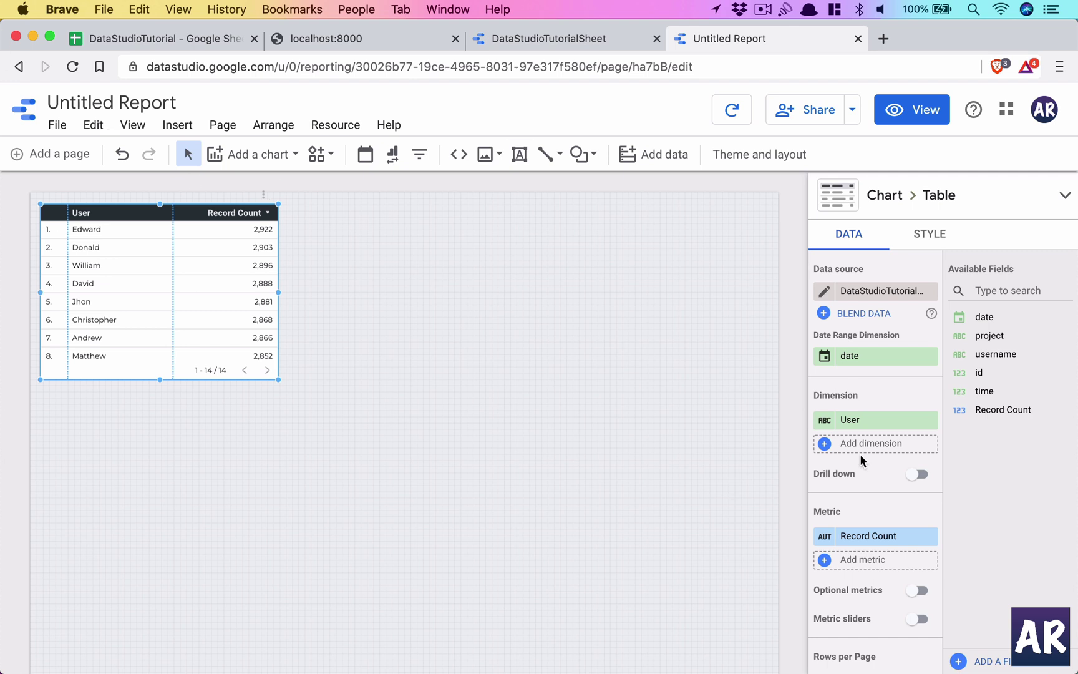
- Replace the Record Count metric with summed time and rename it Time
scroll(914, 514, "down", 3)
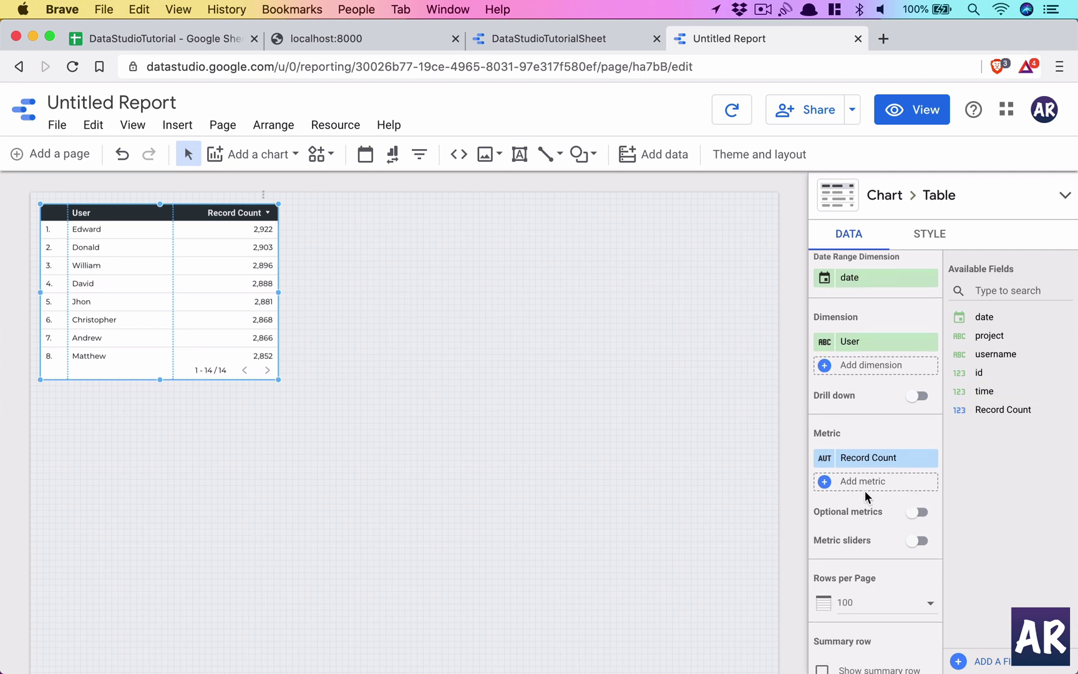
left_click(879, 460)
scroll(845, 535, "down", 5)
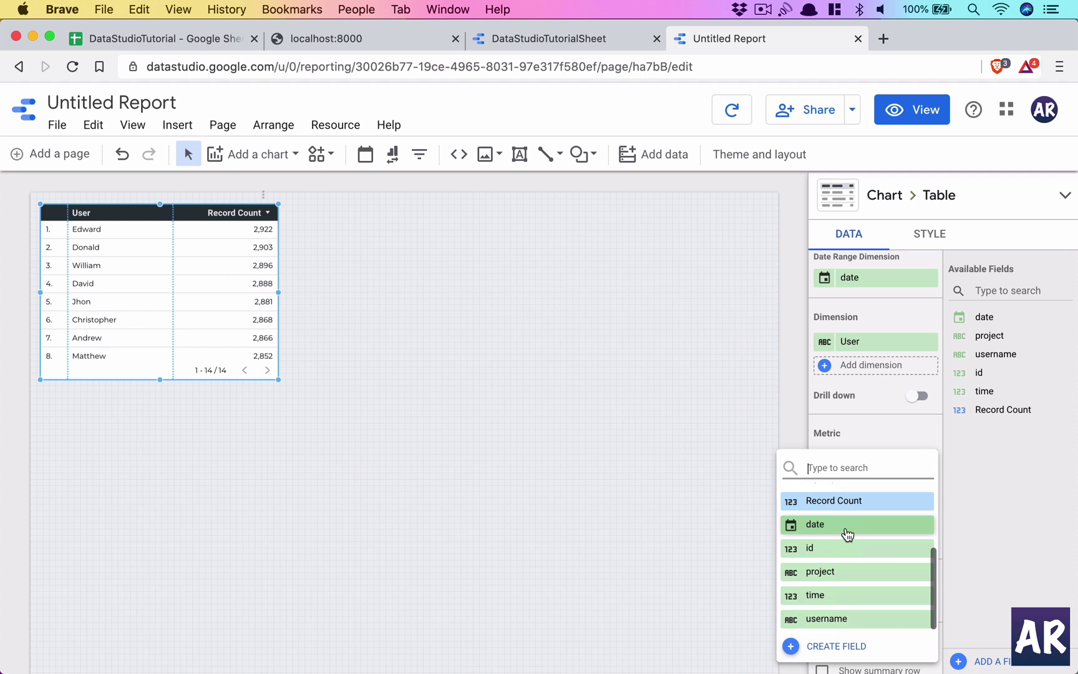
left_click(822, 594)
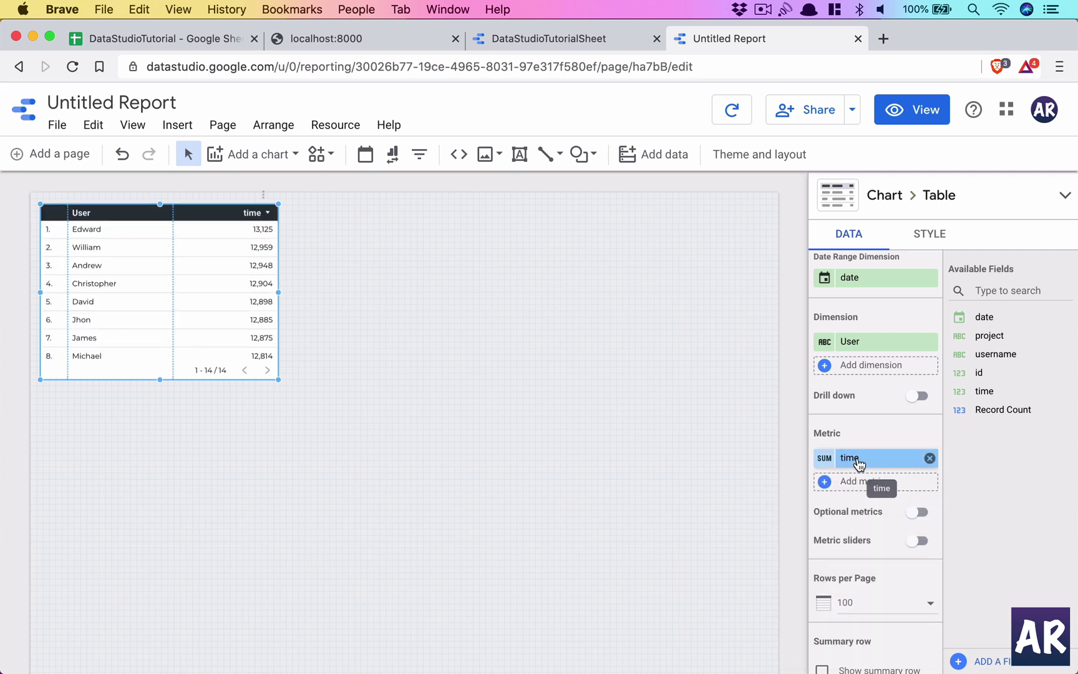
left_click(824, 459)
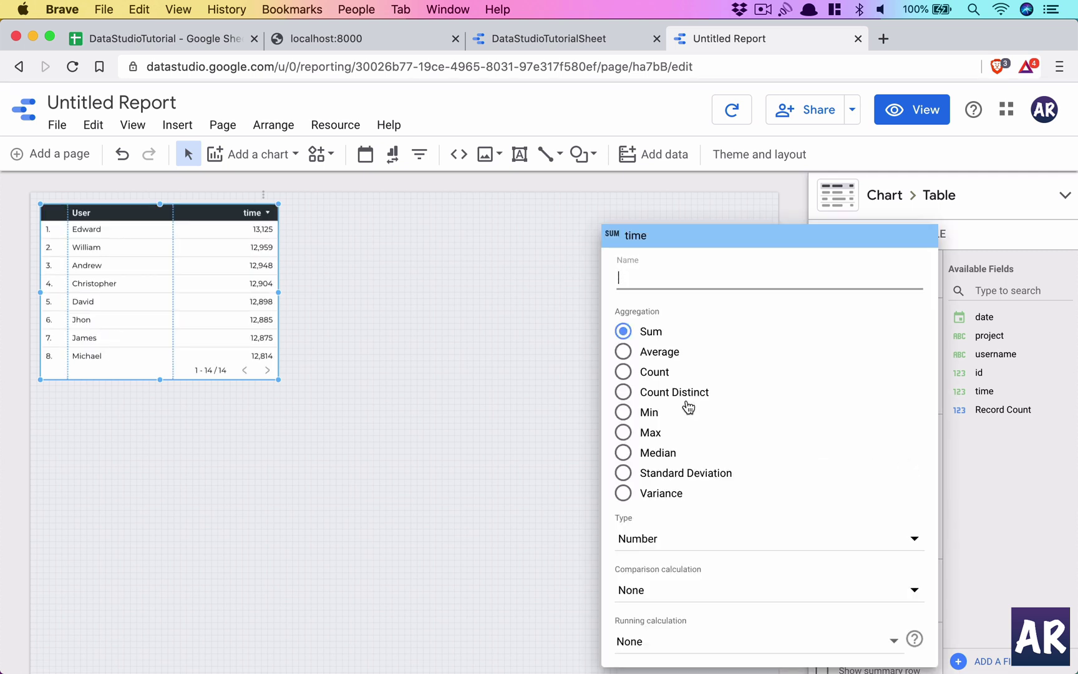
left_click(681, 270)
type("Times")
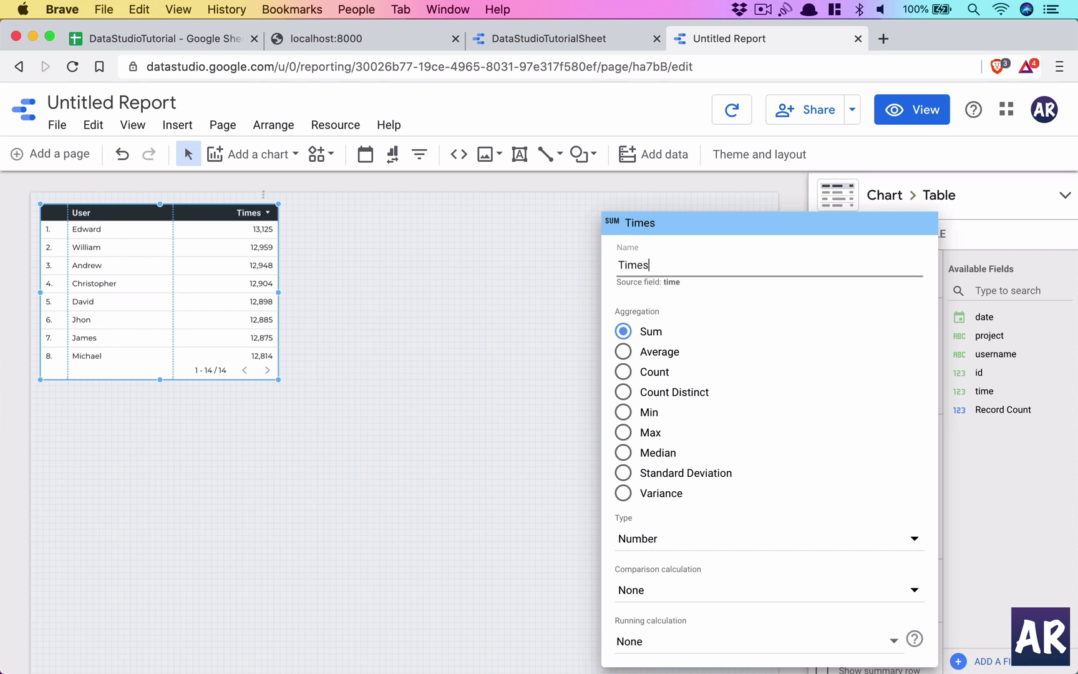
key("BackSpace")
key("Escape")
left_click(447, 305)
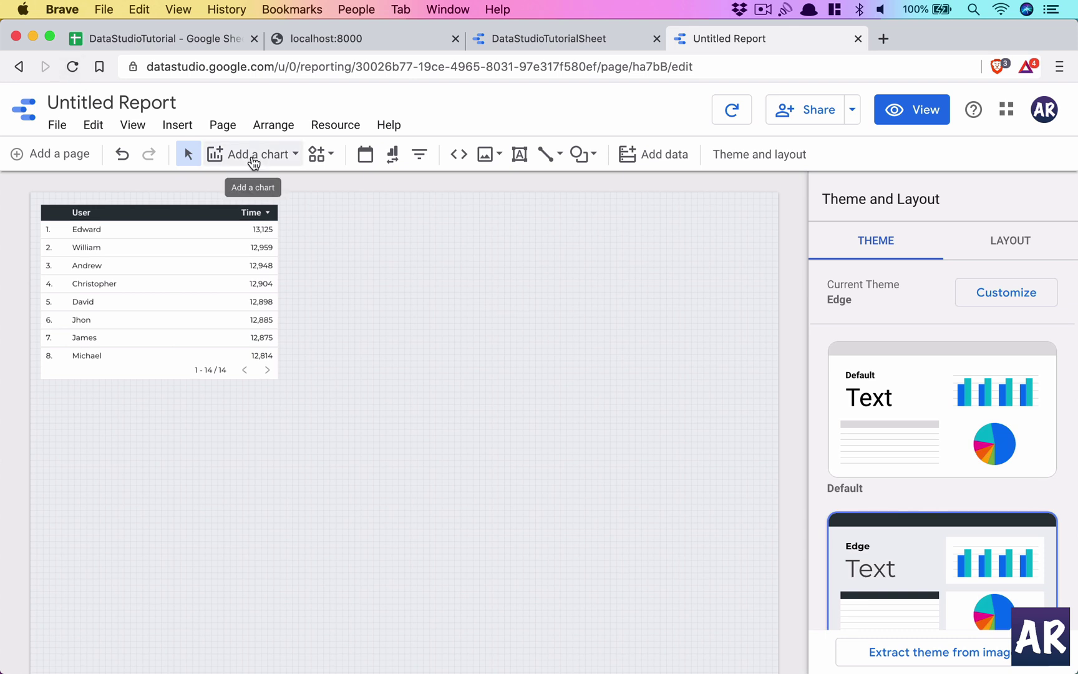
- Move the table slightly lower and add a pie chart beside it
left_click_drag(180, 253, 184, 288)
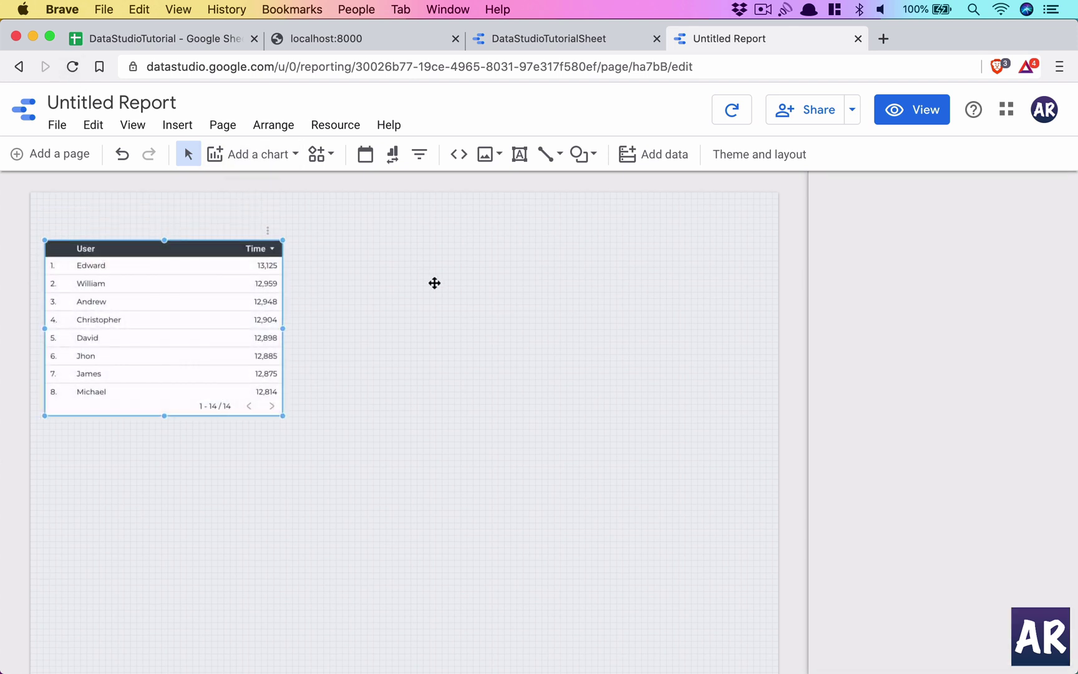
left_click(237, 176)
left_click(248, 163)
left_click(237, 405)
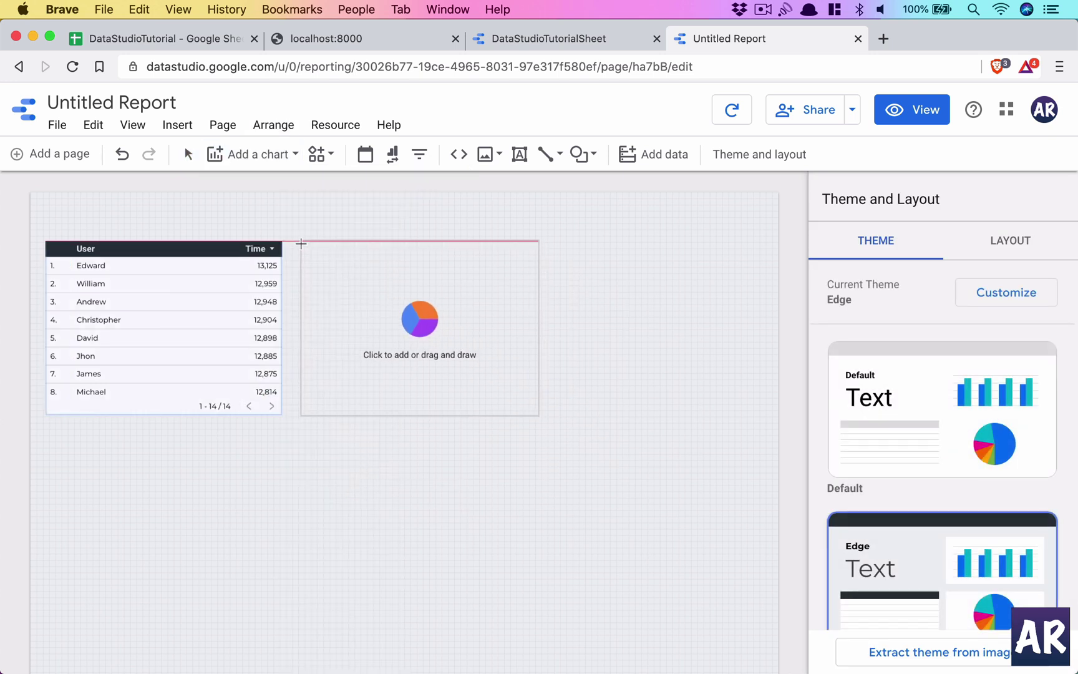
left_click(302, 243)
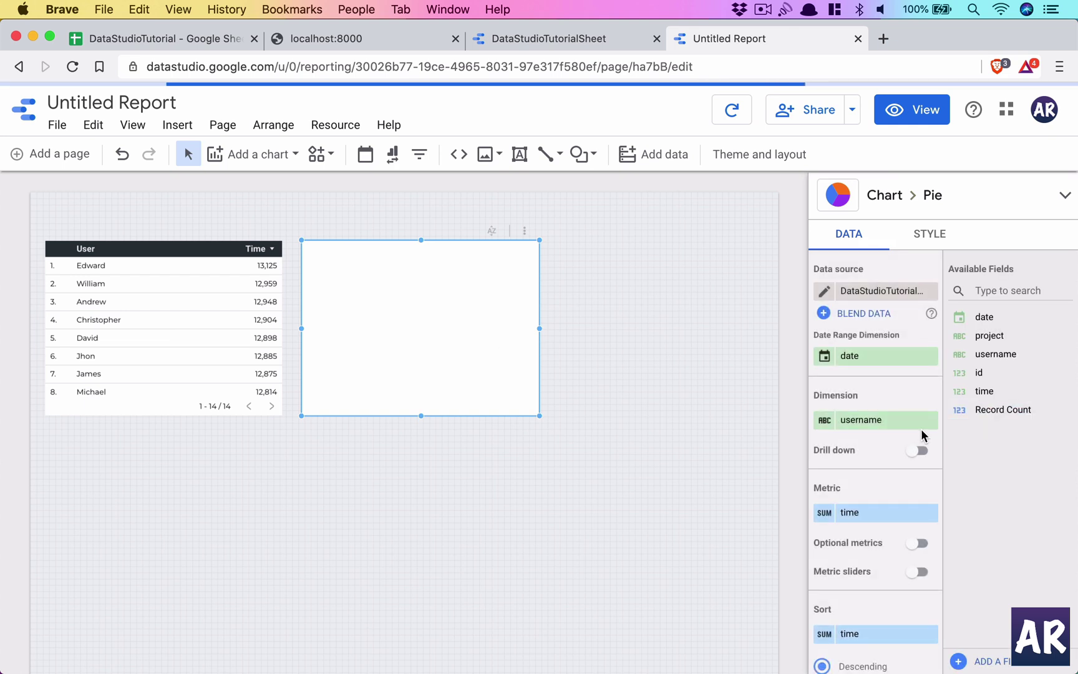
- Slice the pie chart by project instead of username
left_click(863, 359)
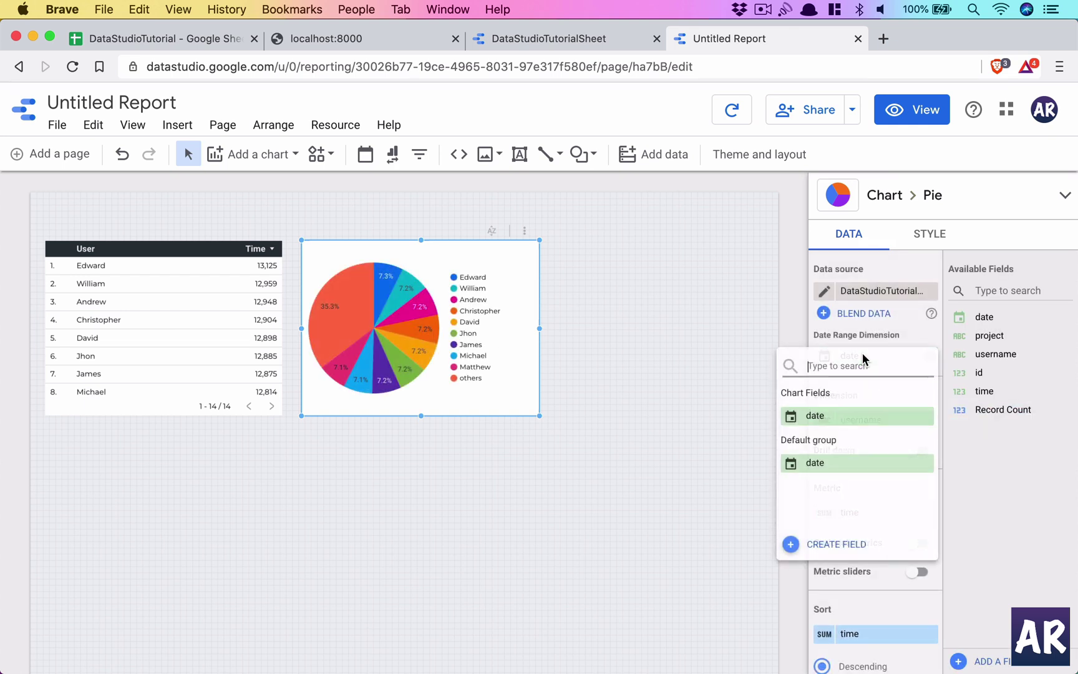
left_click(893, 336)
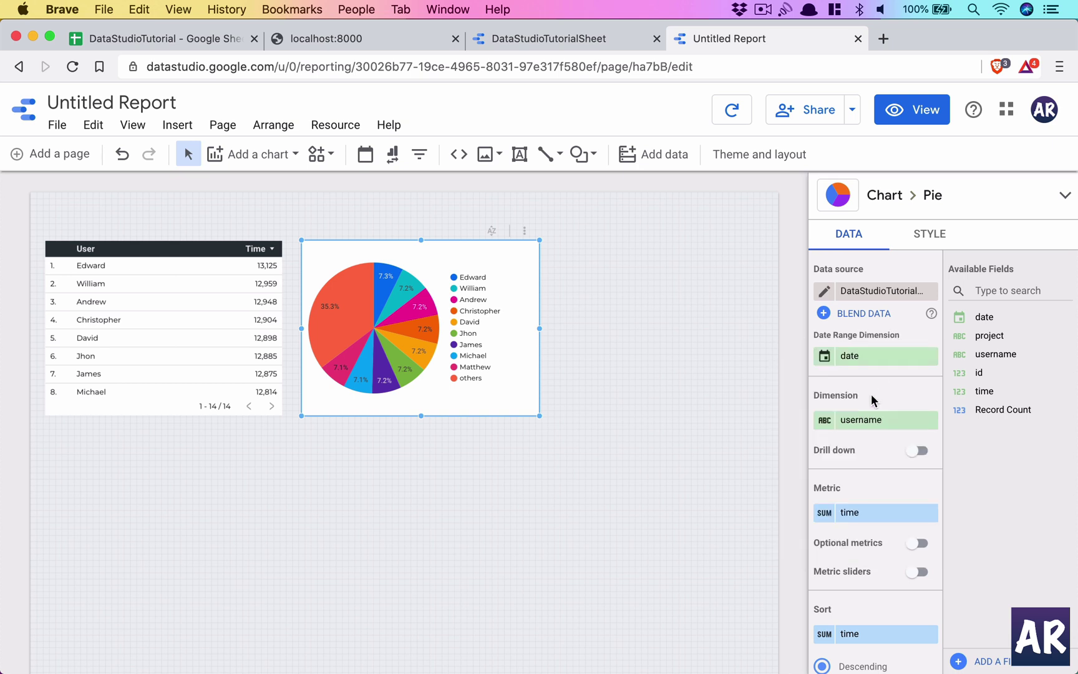
left_click(864, 417)
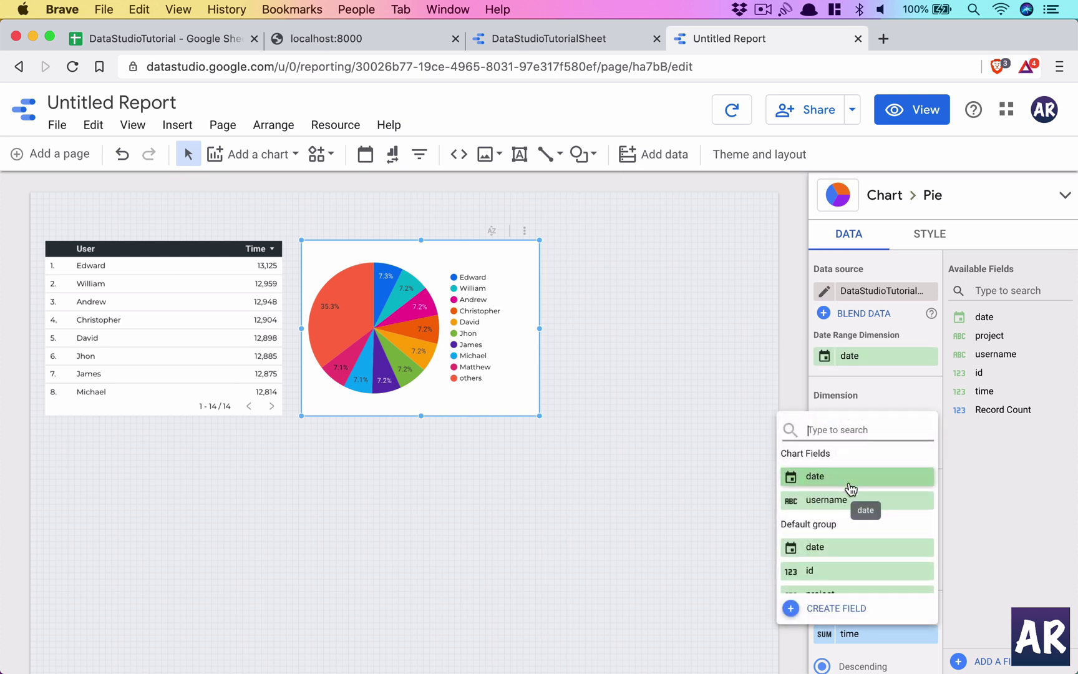
scroll(848, 489, "down", 2)
left_click(827, 535)
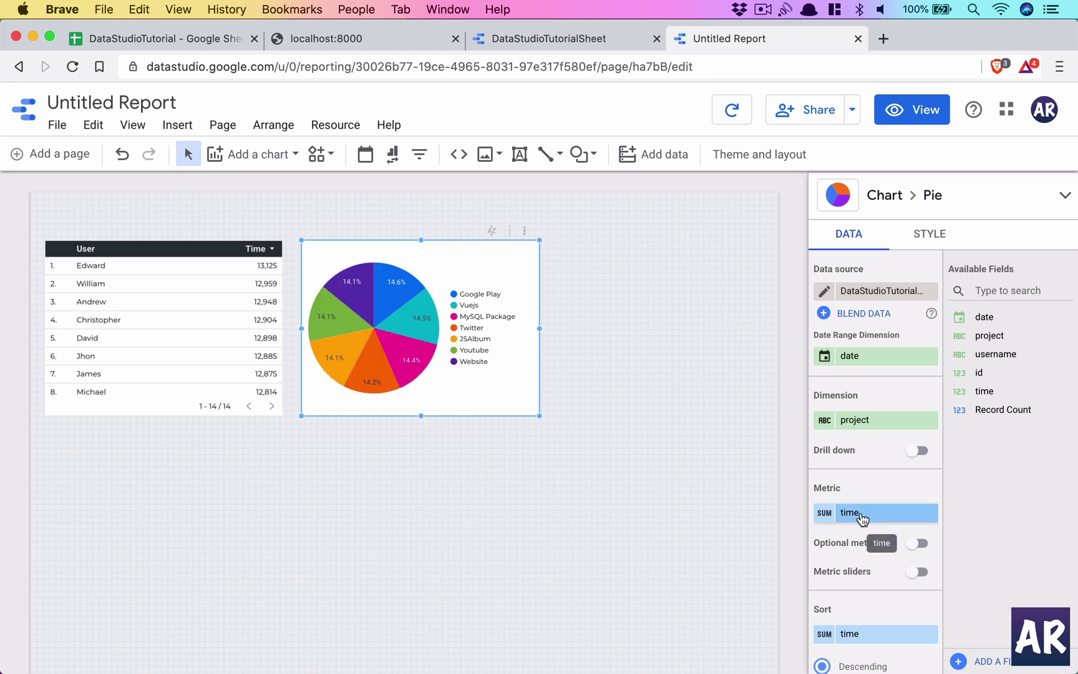
left_click(644, 339)
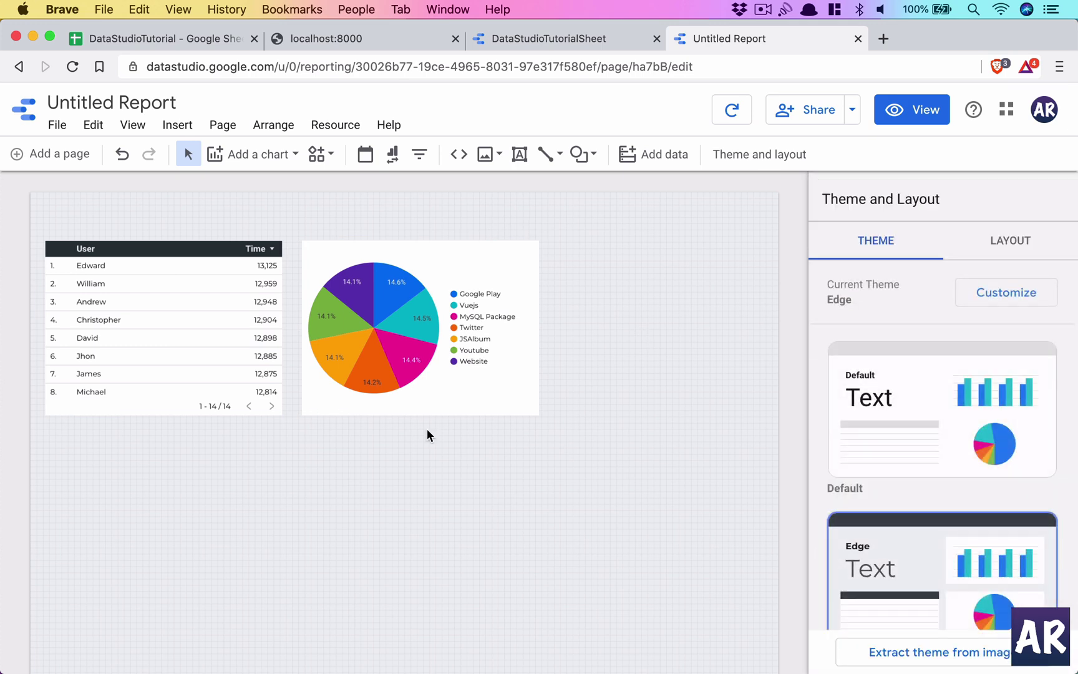
scroll(427, 429, "up", 3)
scroll(427, 435, "down", 3)
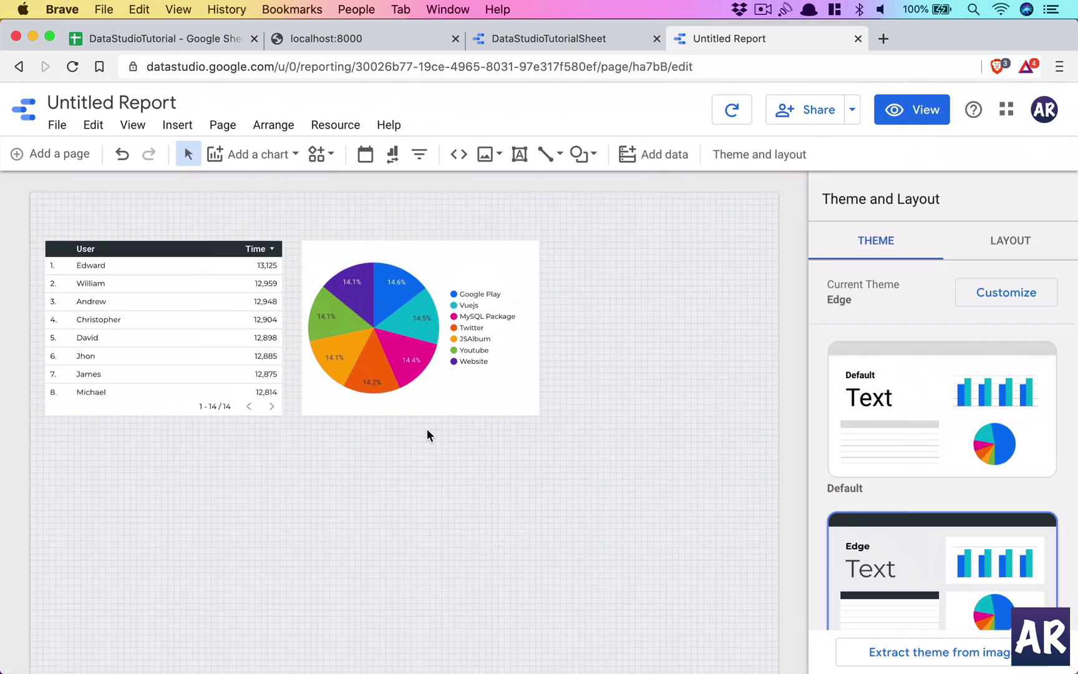
scroll(250, 506, "right", 1)
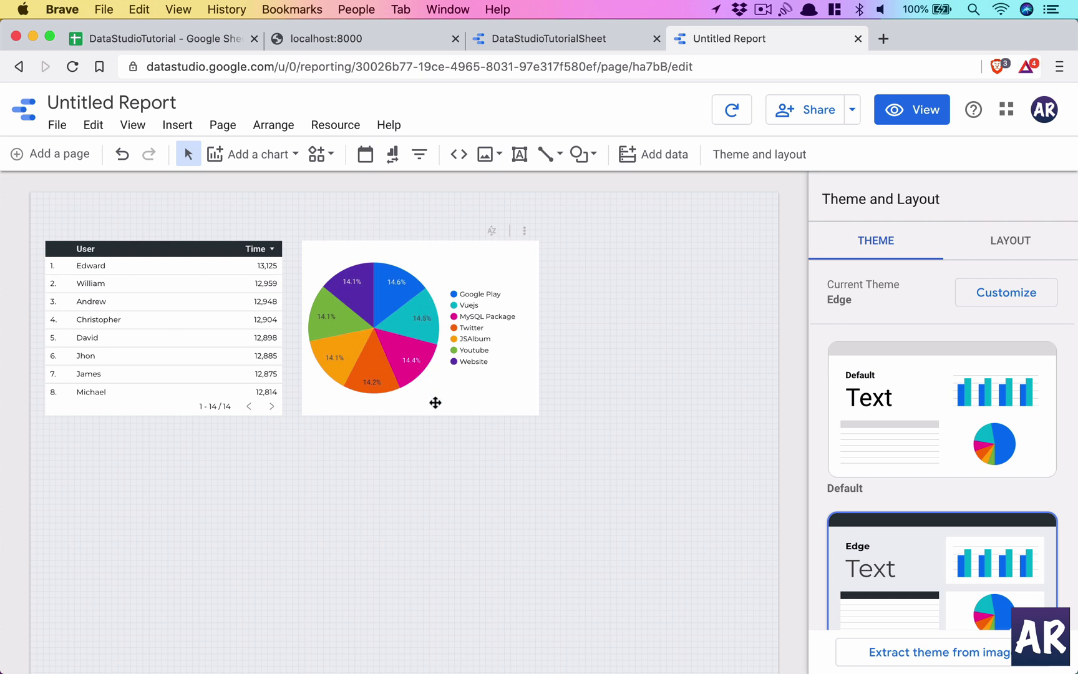
- Turn on the Apply filter interaction for the table
left_click(452, 399)
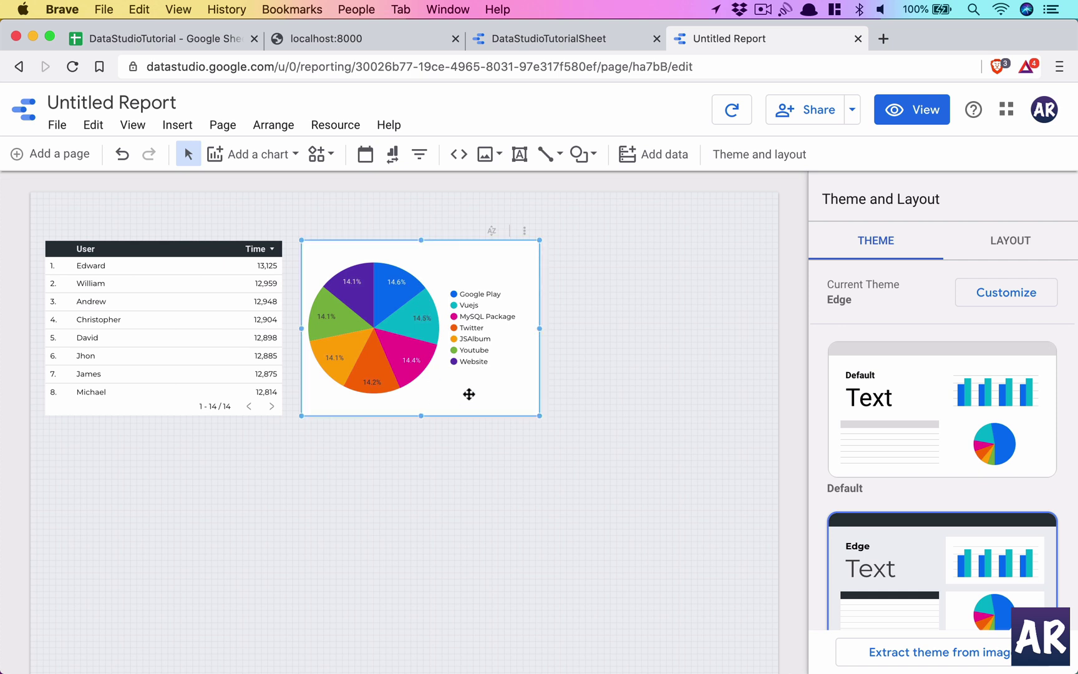
left_click(623, 330)
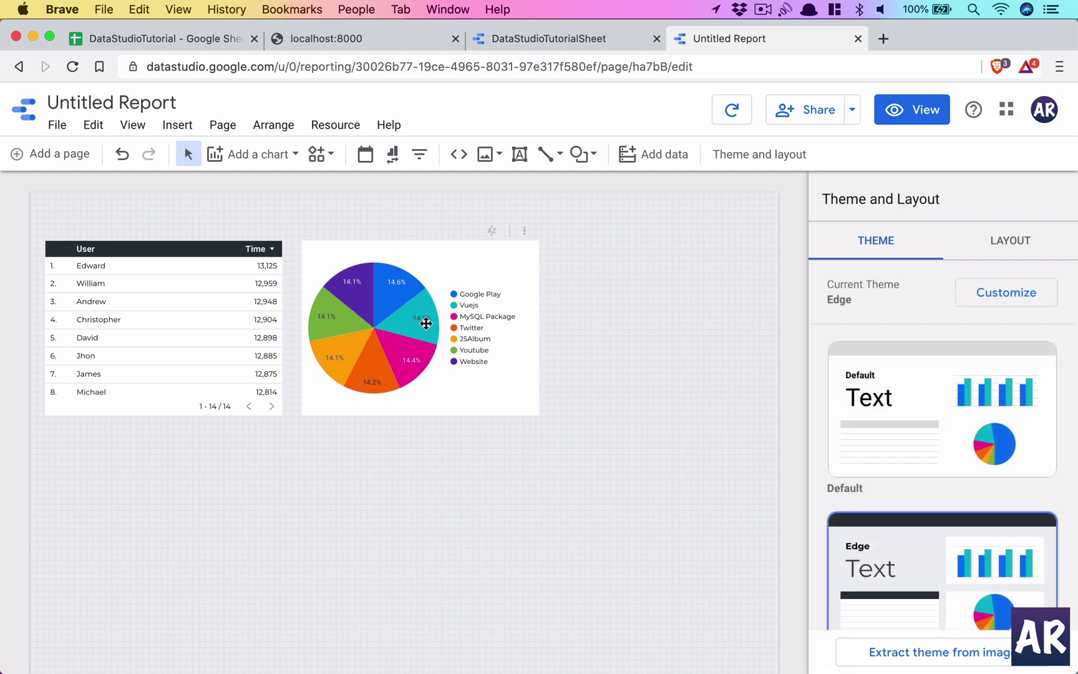
left_click(190, 311)
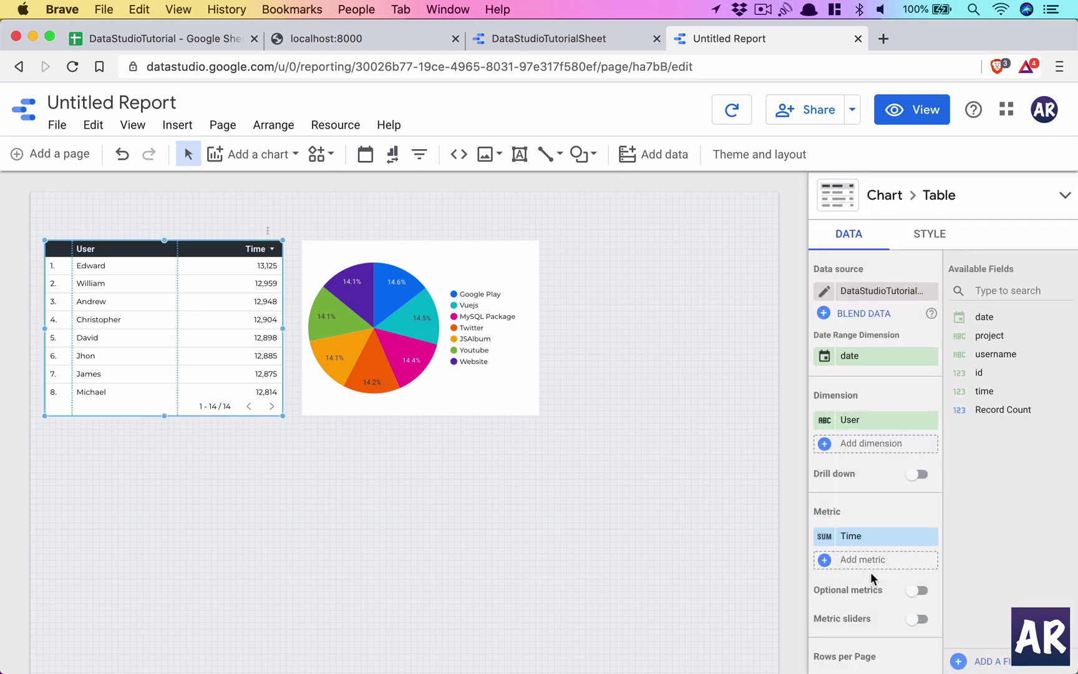
scroll(866, 566, "down", 10)
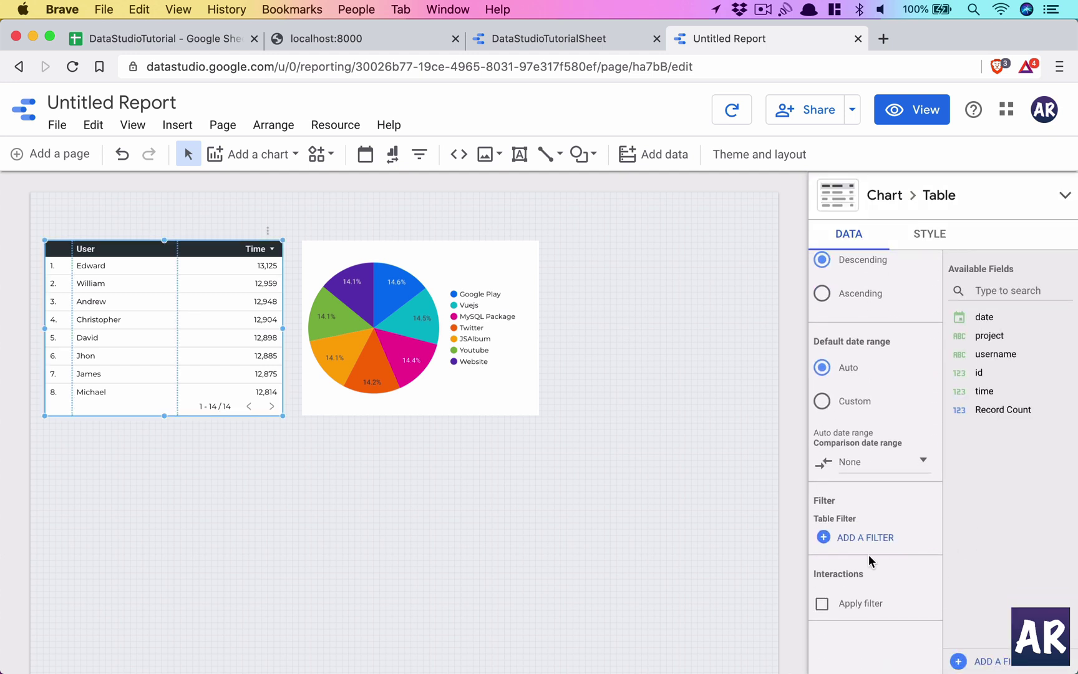
scroll(838, 473, "down", 3)
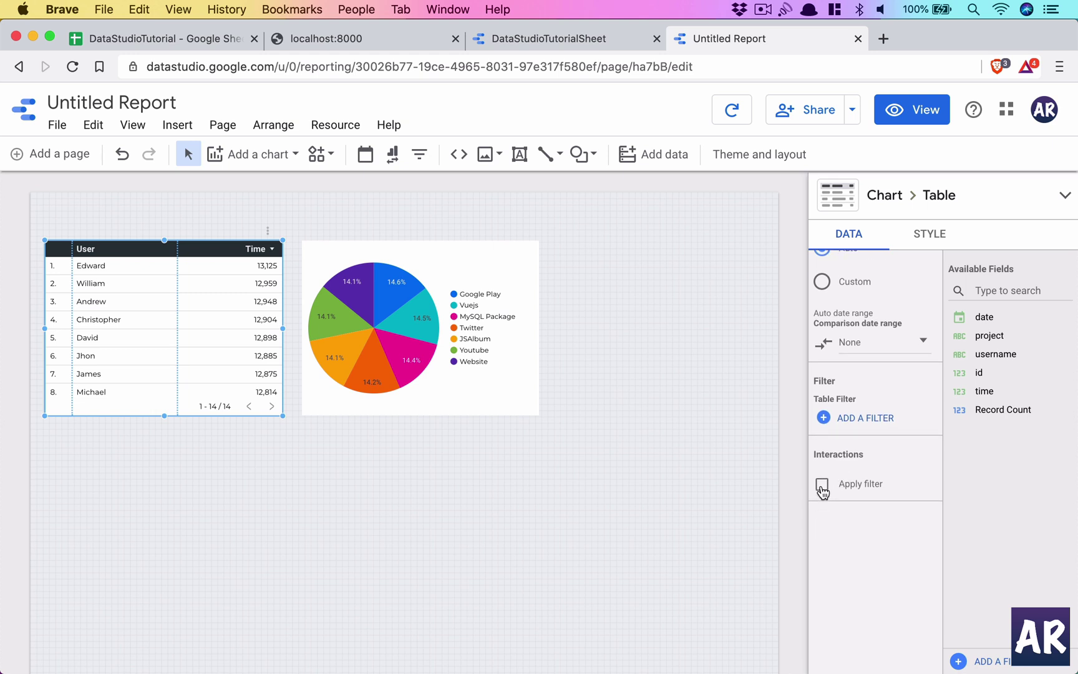
left_click(823, 485)
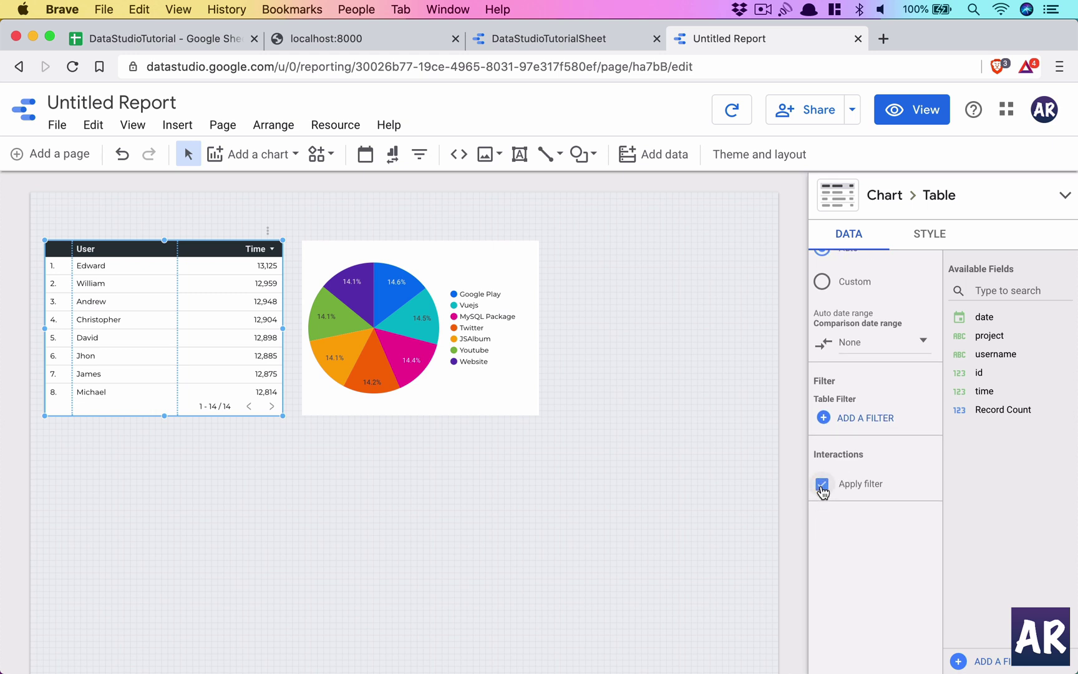
- Turn on the Apply filter interaction for the pie chart
left_click(489, 415)
scroll(811, 568, "down", 10)
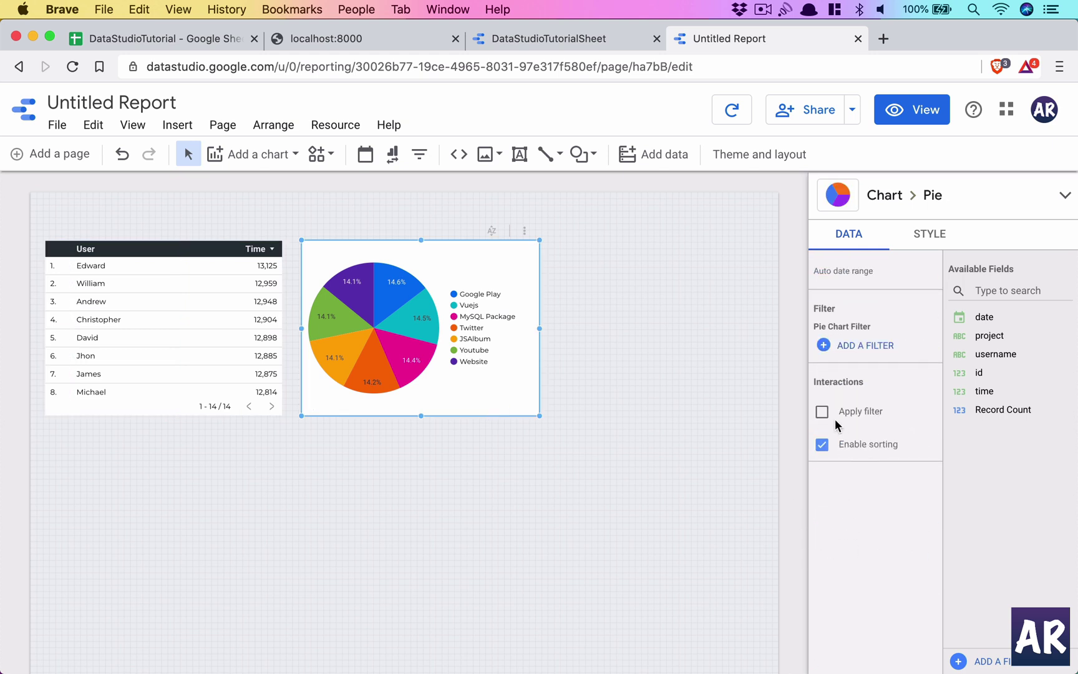
left_click(820, 412)
left_click(597, 428)
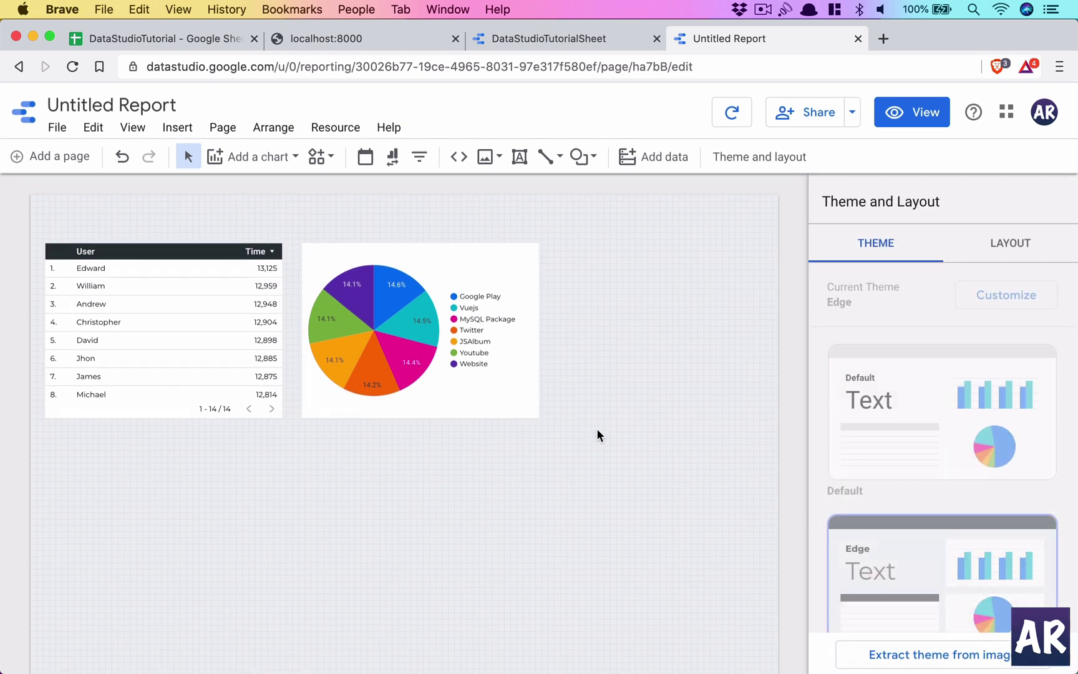
- Move the pie chart and the table lower so they line up
left_click_drag(439, 342, 454, 383)
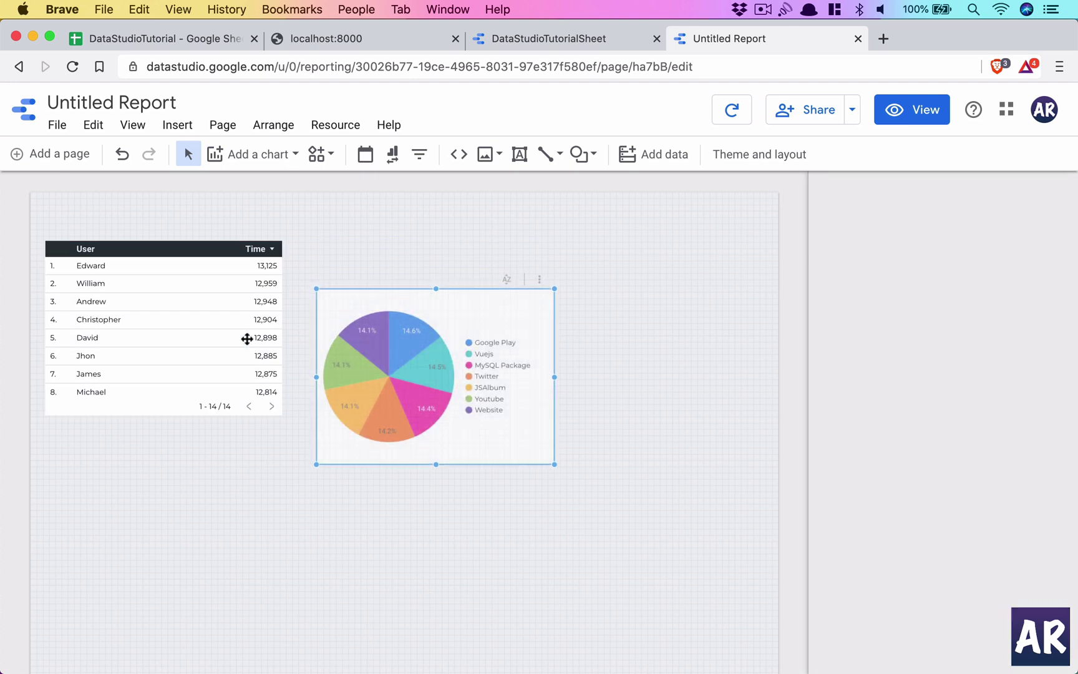
left_click_drag(218, 353, 226, 378)
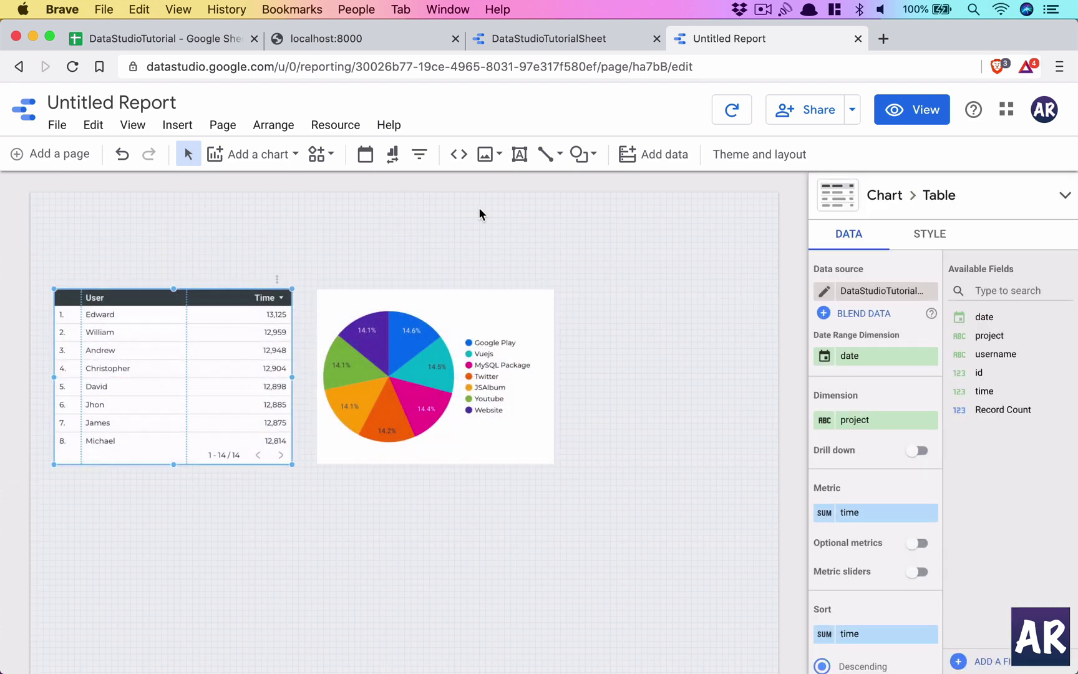
left_click(458, 239)
- Add a top-right date range control defaulting to Last 7 days (Aug 8 – Aug 14, 2020)
left_click(366, 155)
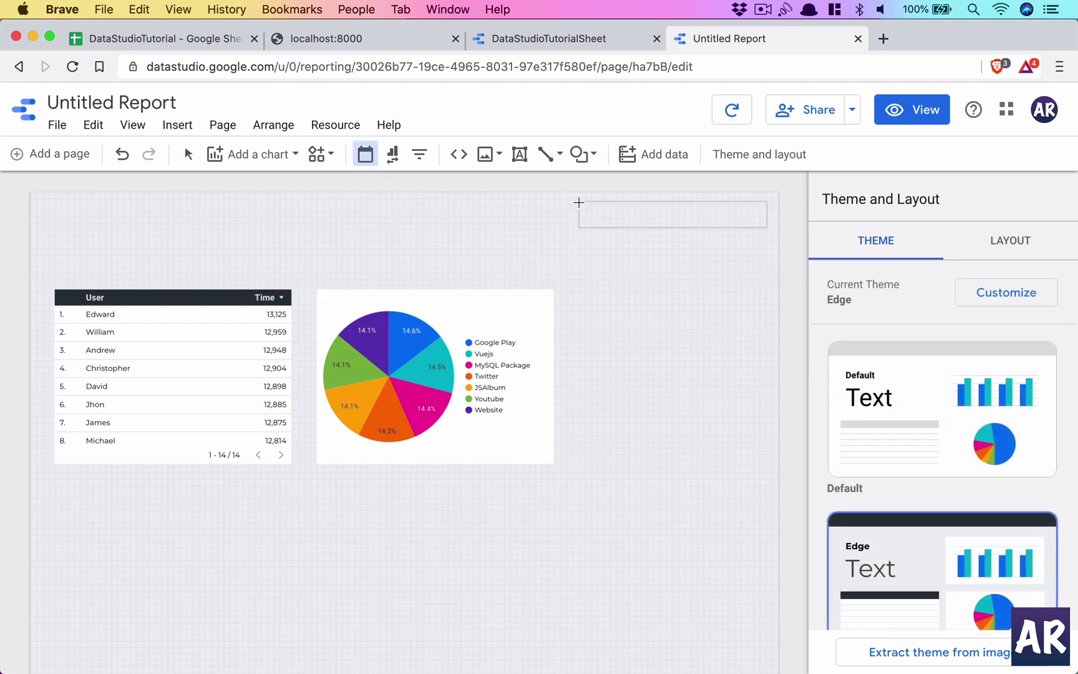
left_click(580, 202)
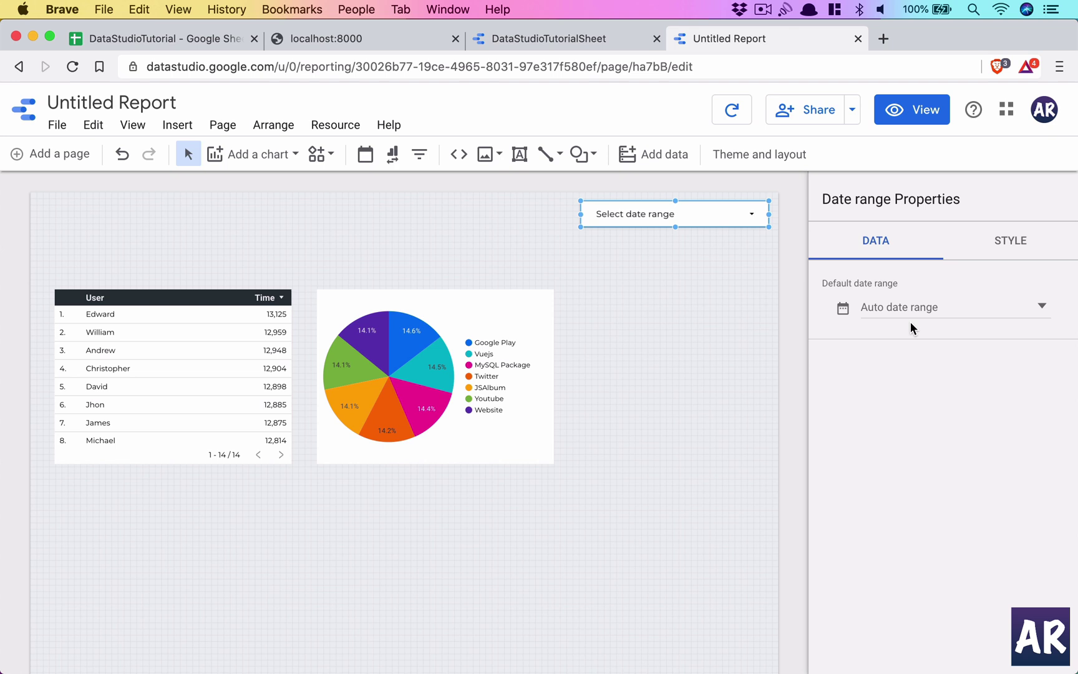
left_click(923, 307)
left_click(1017, 322)
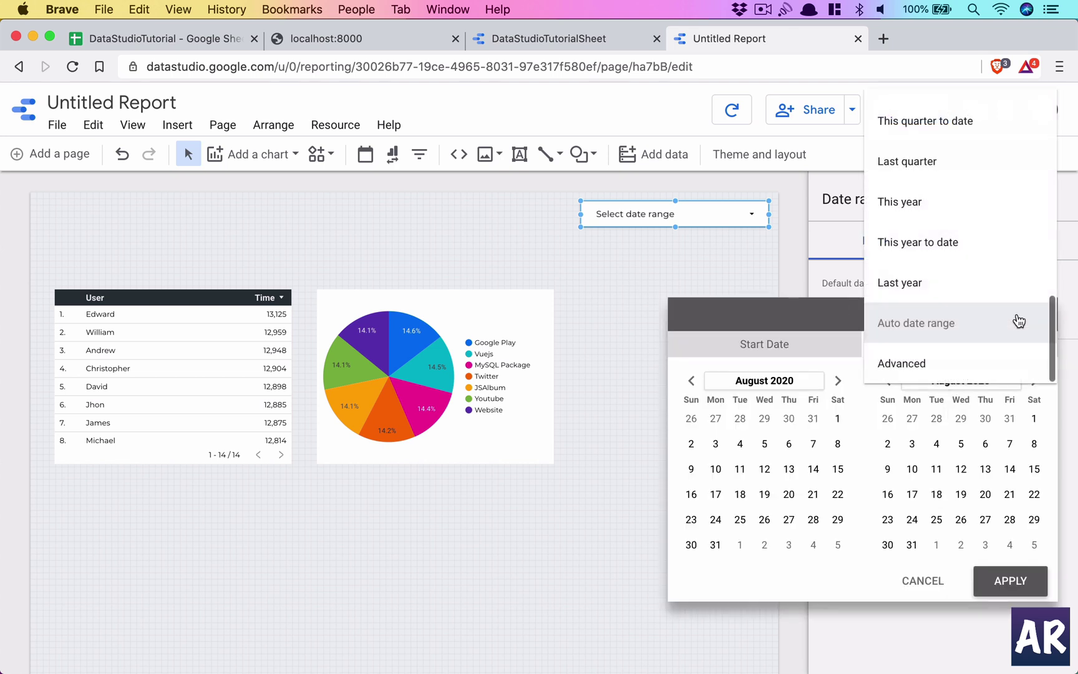
scroll(946, 312, "up", 10)
left_click(919, 156)
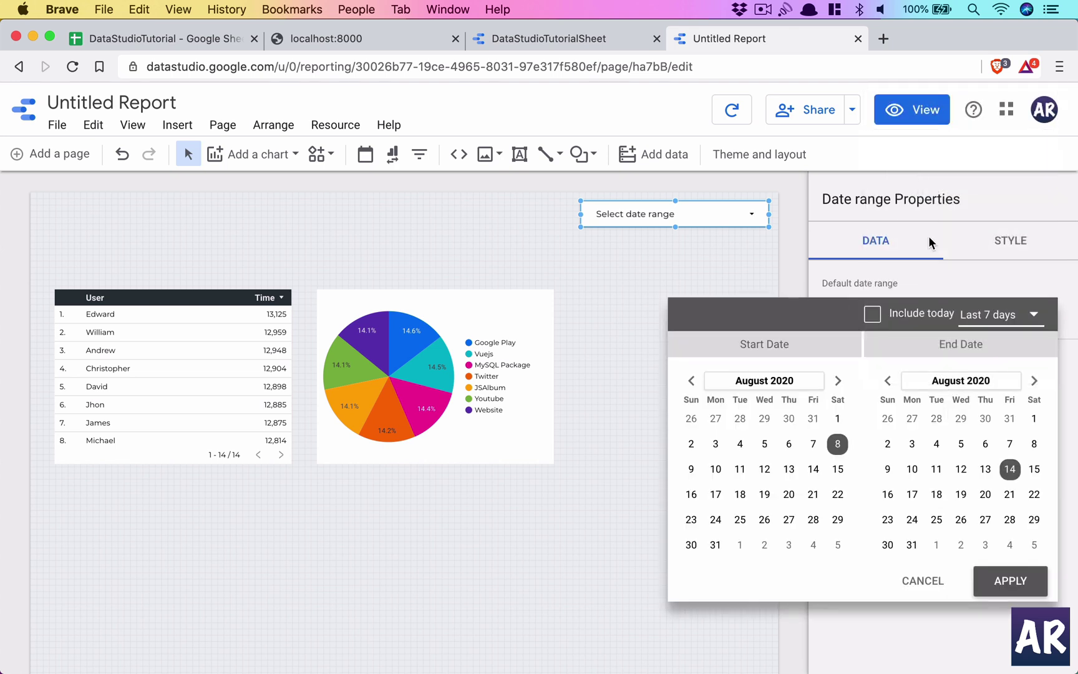
left_click(1036, 581)
left_click(685, 368)
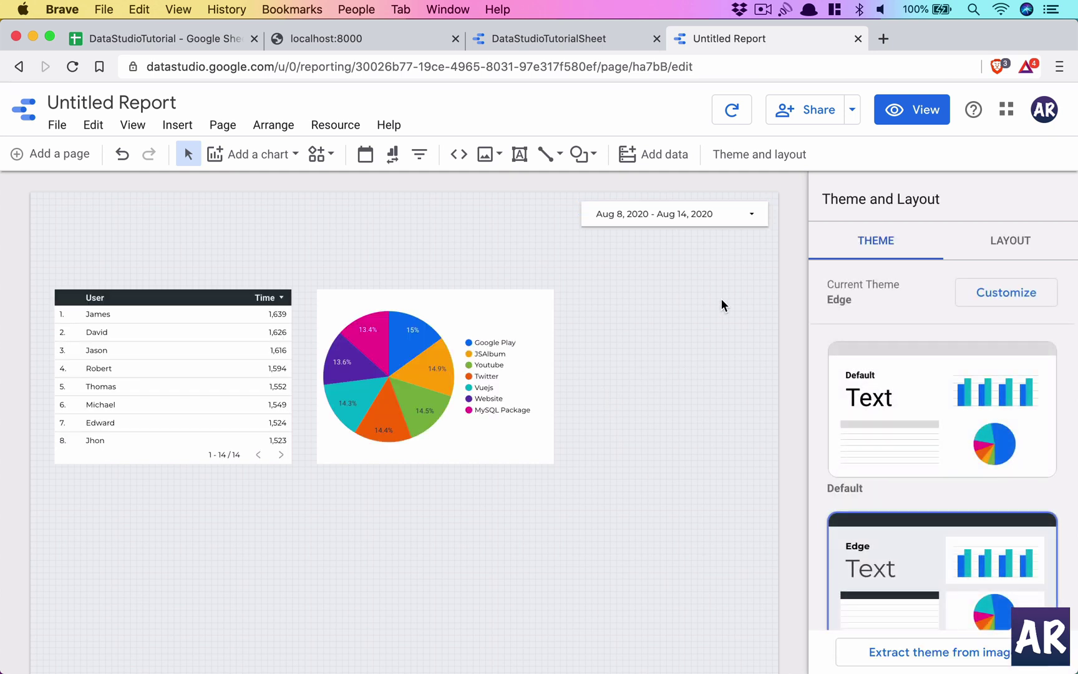
- Add a project filter control and place a copy of it further left
left_click(419, 154)
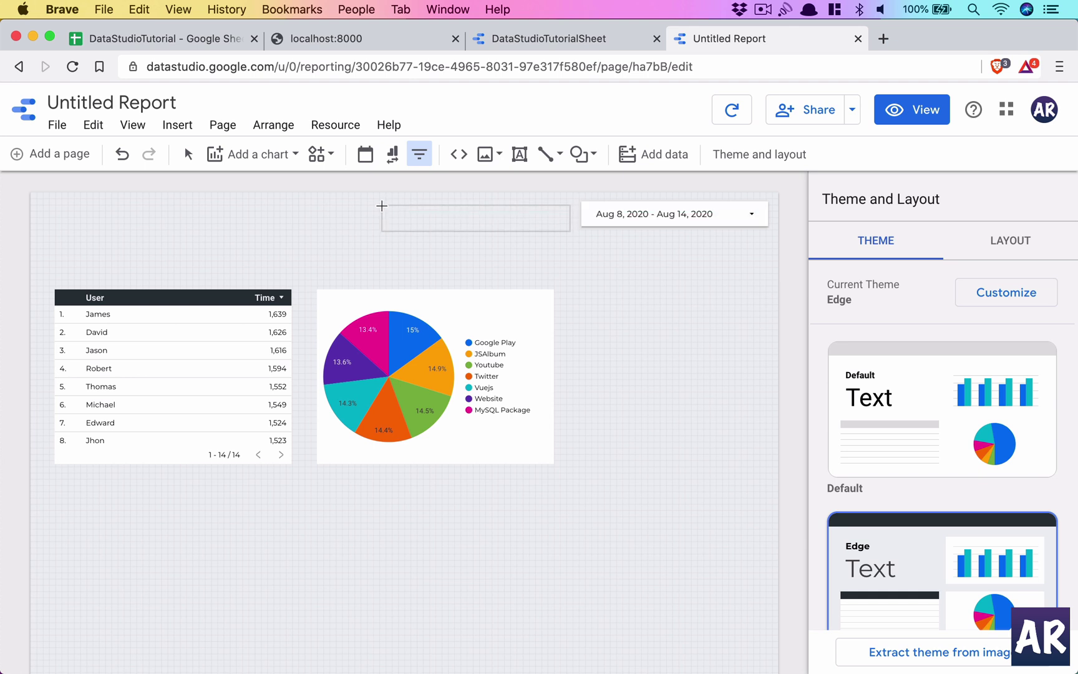
left_click(384, 204)
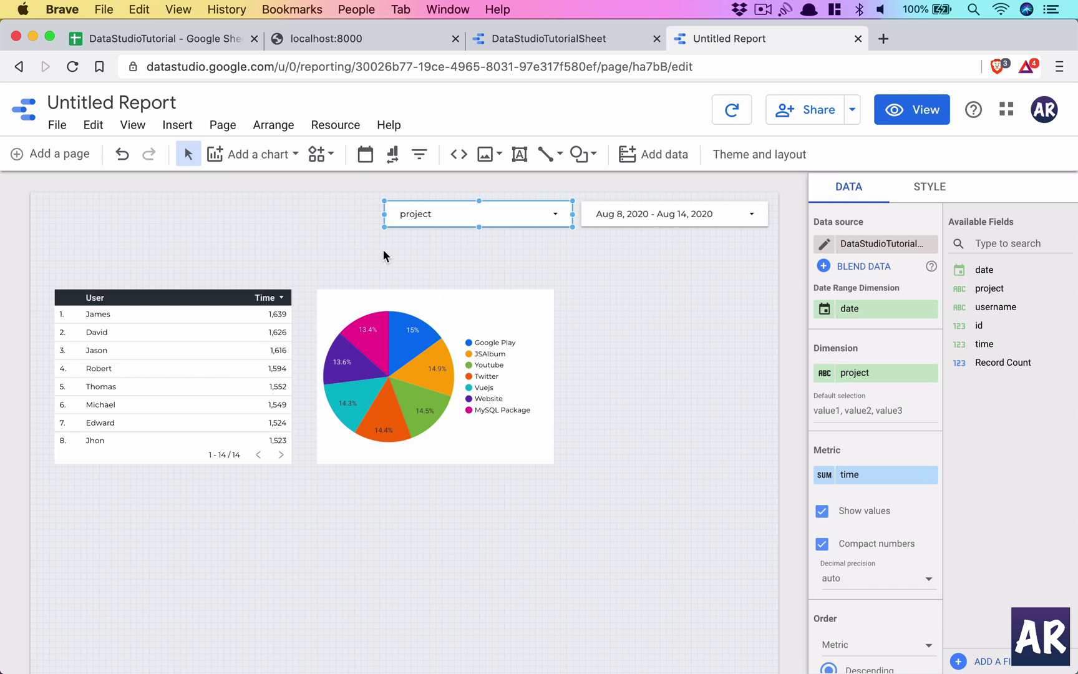
left_click_drag(459, 212, 242, 216)
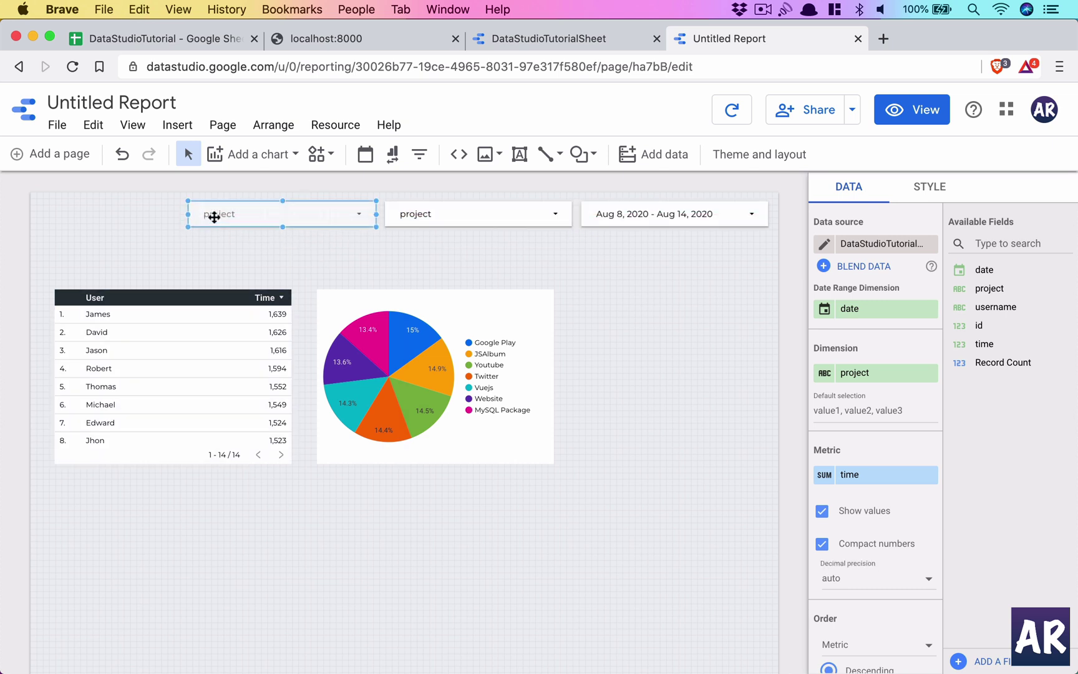
- Switch the copied filter to the username field and preview the report in view mode
left_click(856, 372)
scroll(879, 412, "down", 3)
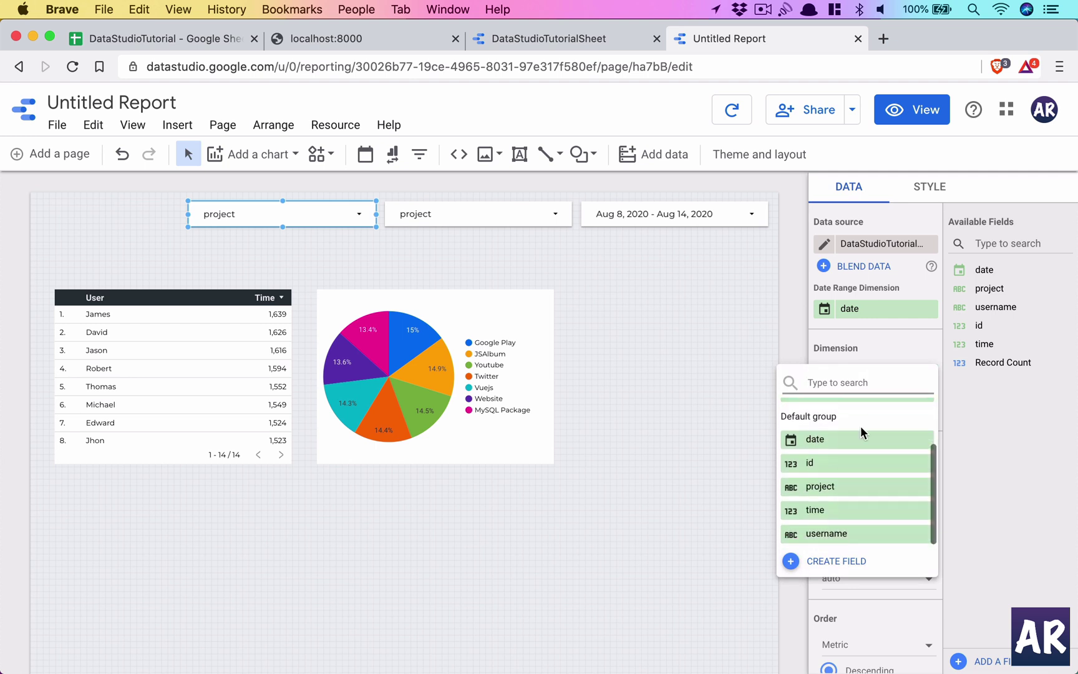
left_click(877, 537)
left_click(649, 434)
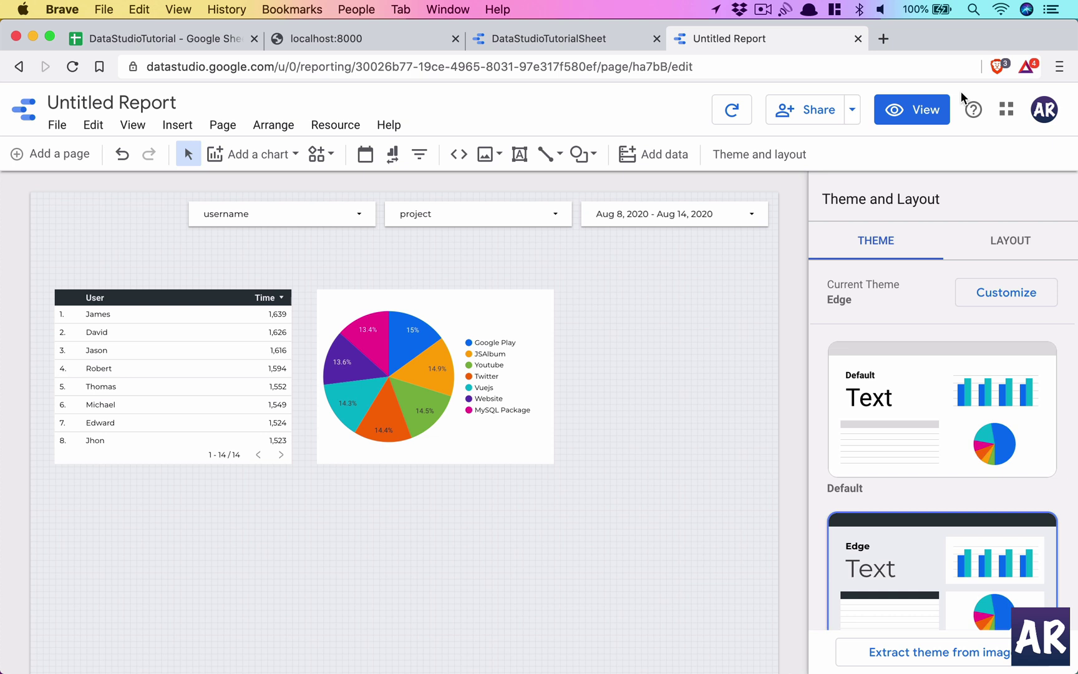
left_click(928, 119)
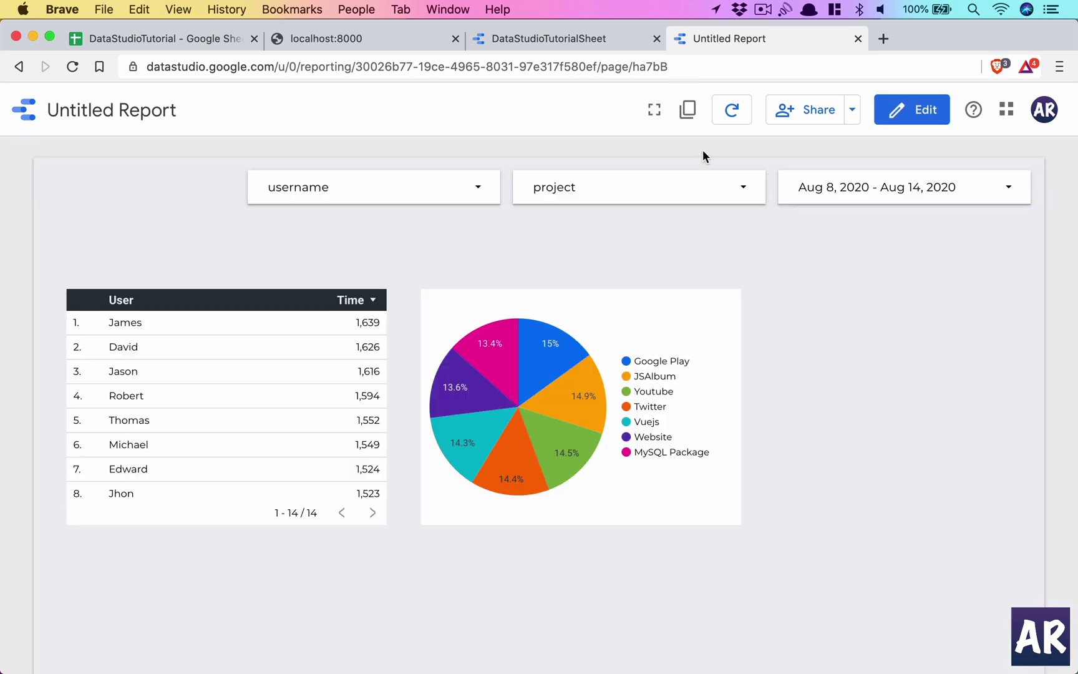
- Filter the report to a single user with the username filter control
left_click(453, 206)
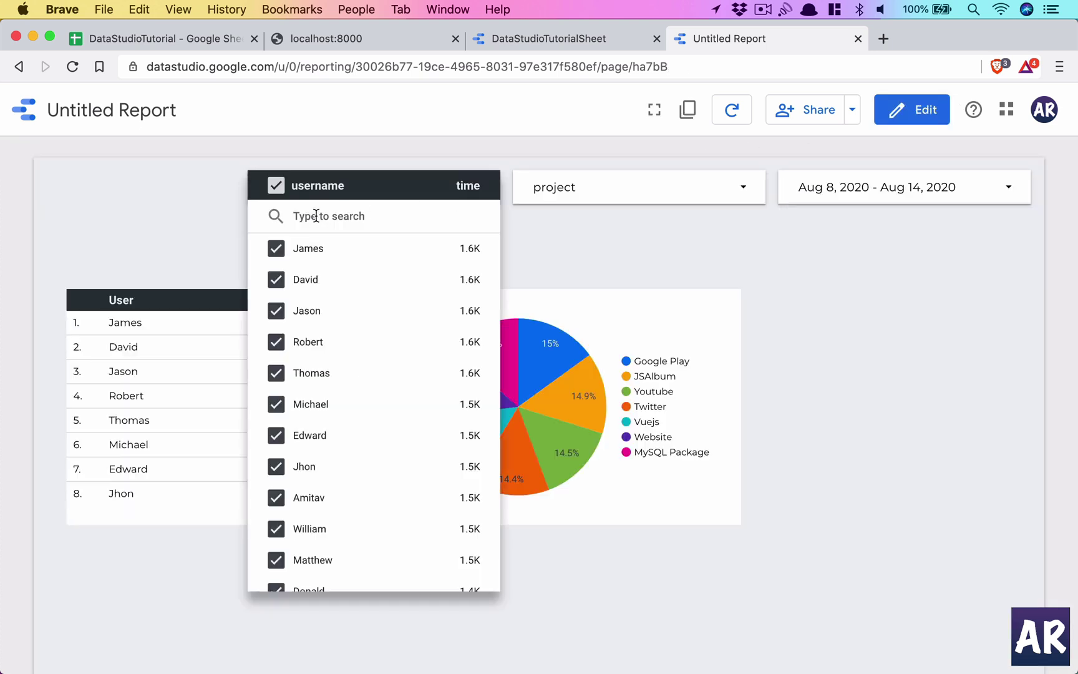
left_click(277, 187)
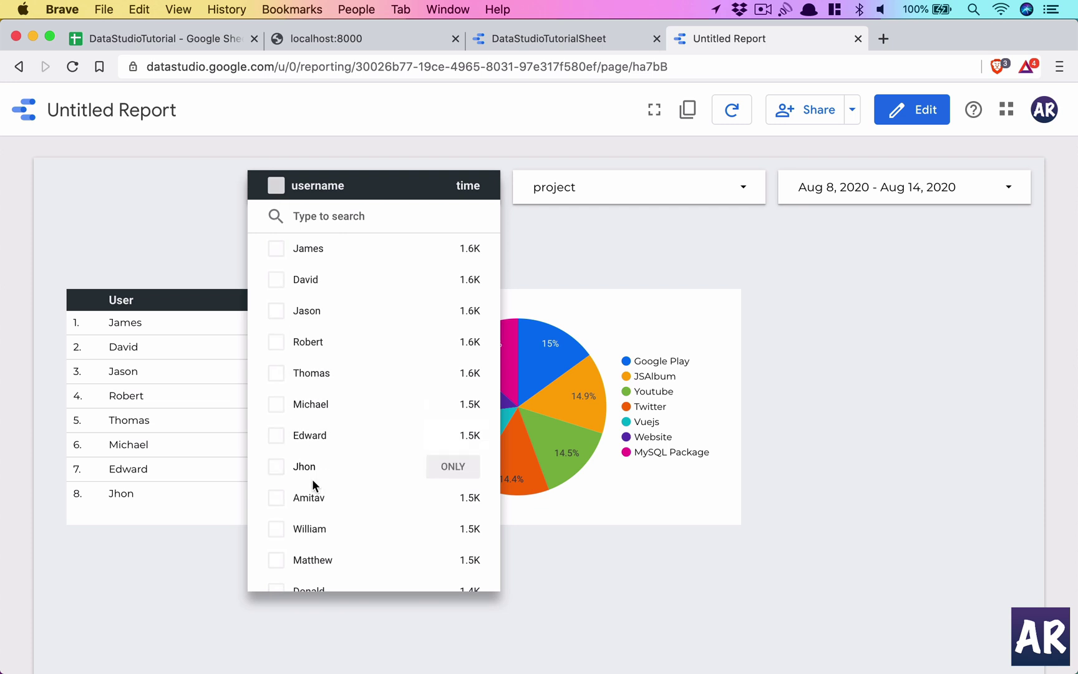
left_click(311, 505)
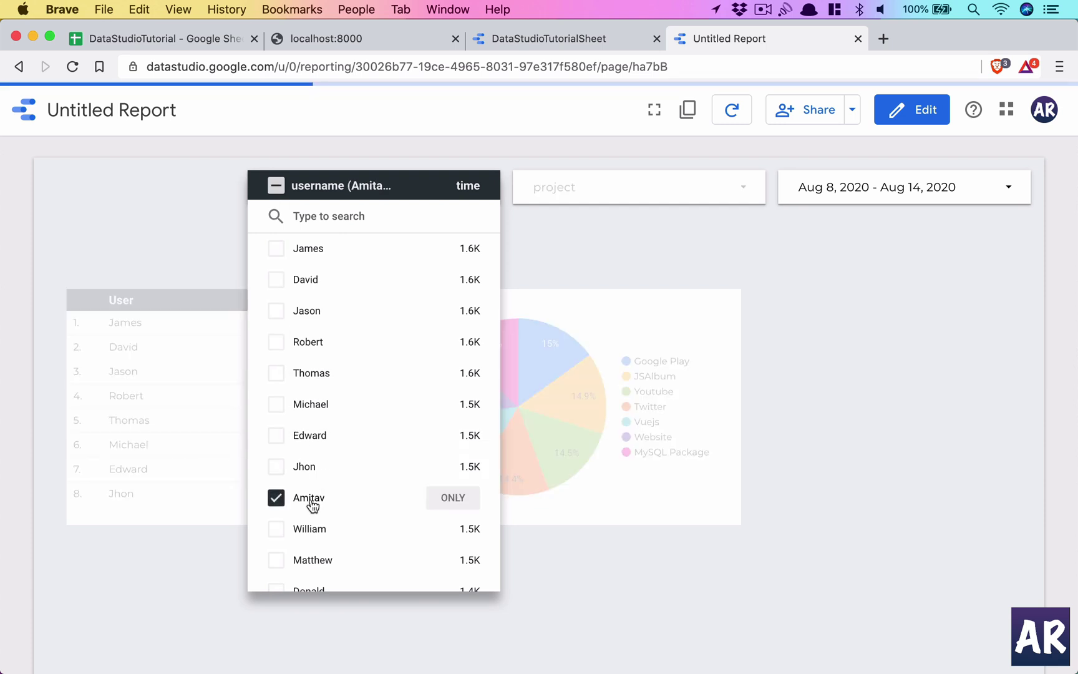
left_click(700, 572)
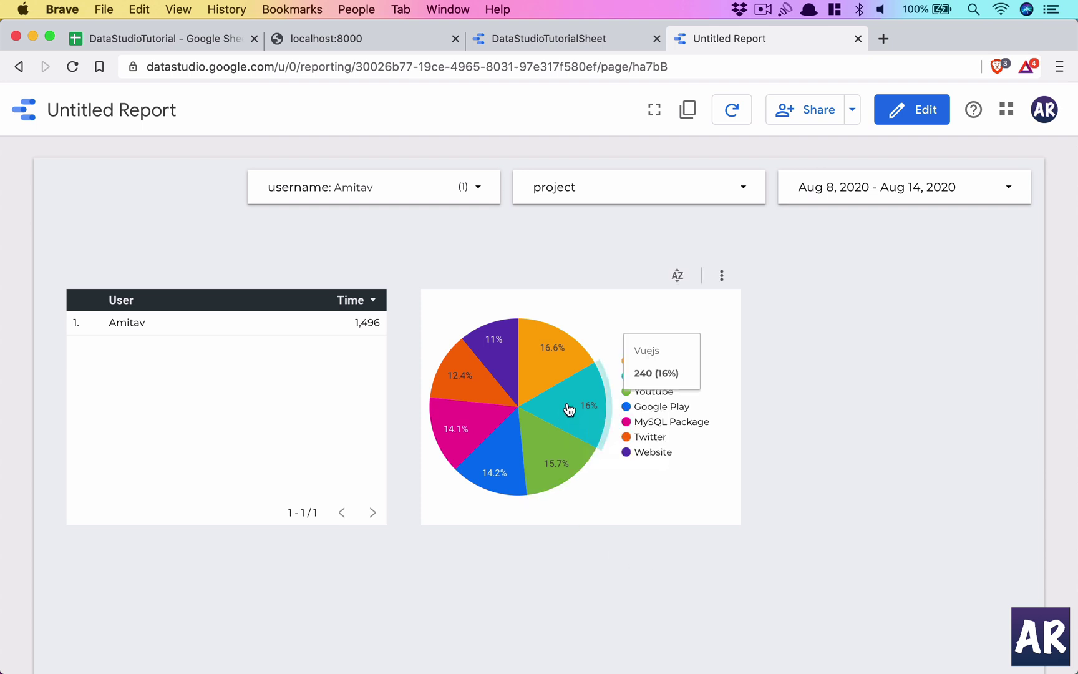
- Narrow the date range to Aug 13 – Aug 14, 2020
mouse_move(572, 358)
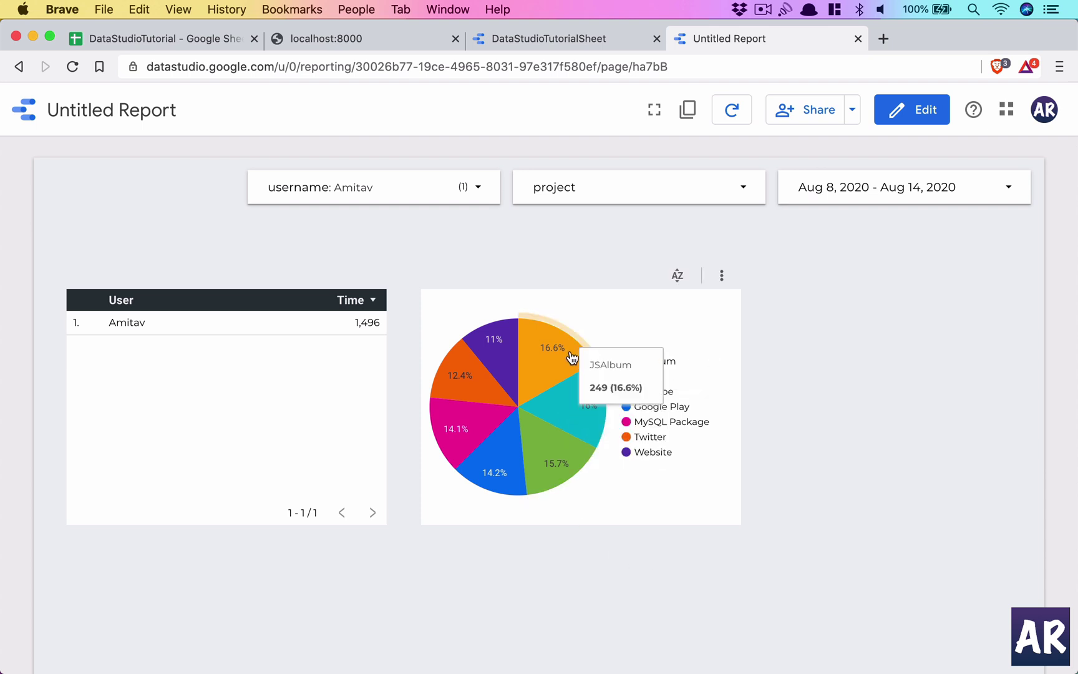
left_click(910, 193)
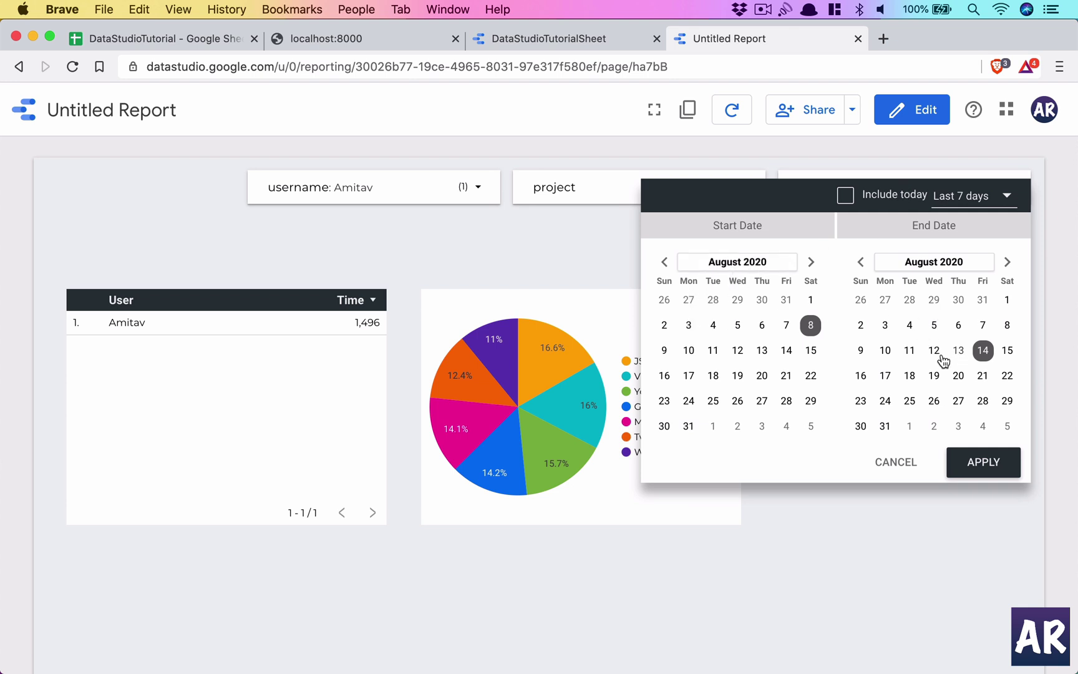
left_click(762, 350)
left_click(977, 460)
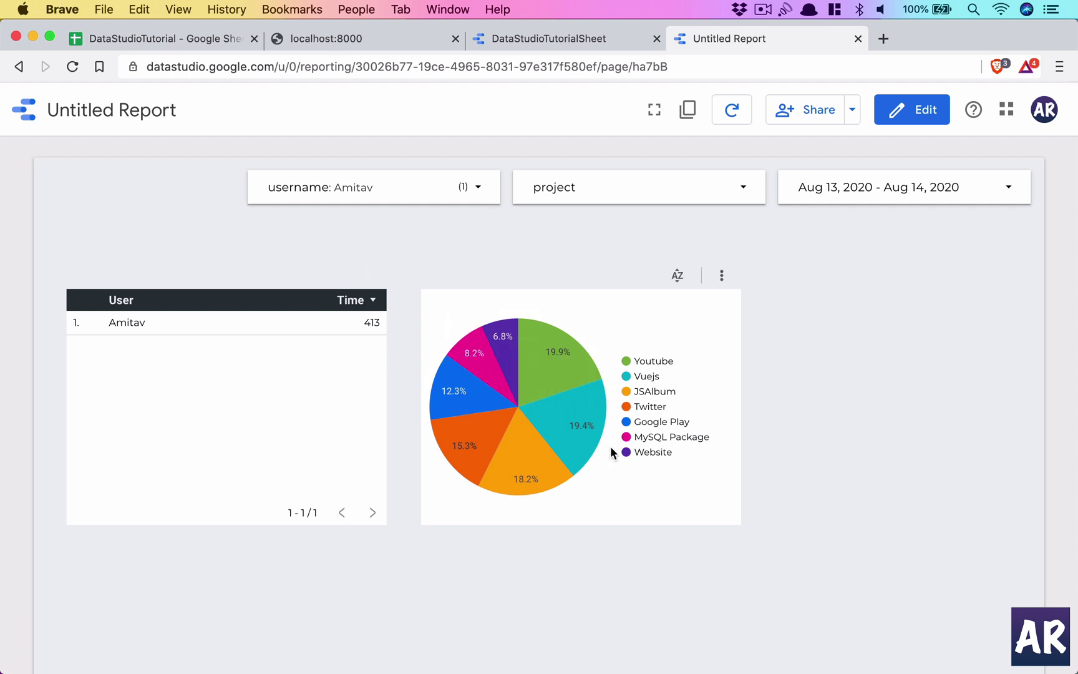
left_click(729, 181)
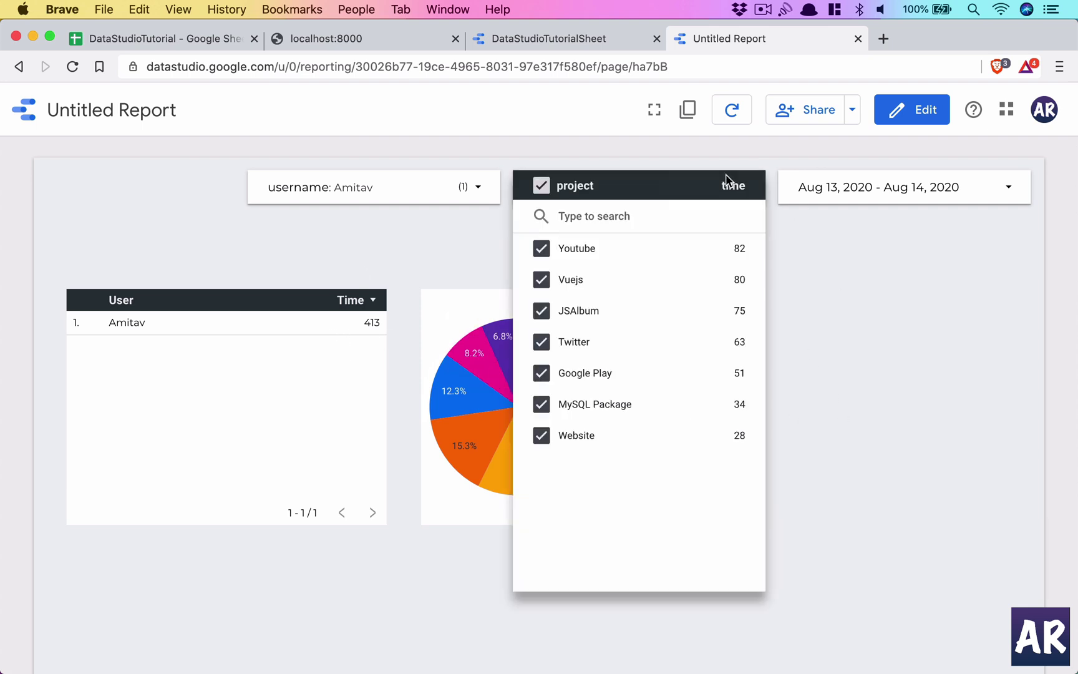
- Close the project filter list without changing the selection
left_click(1070, 367)
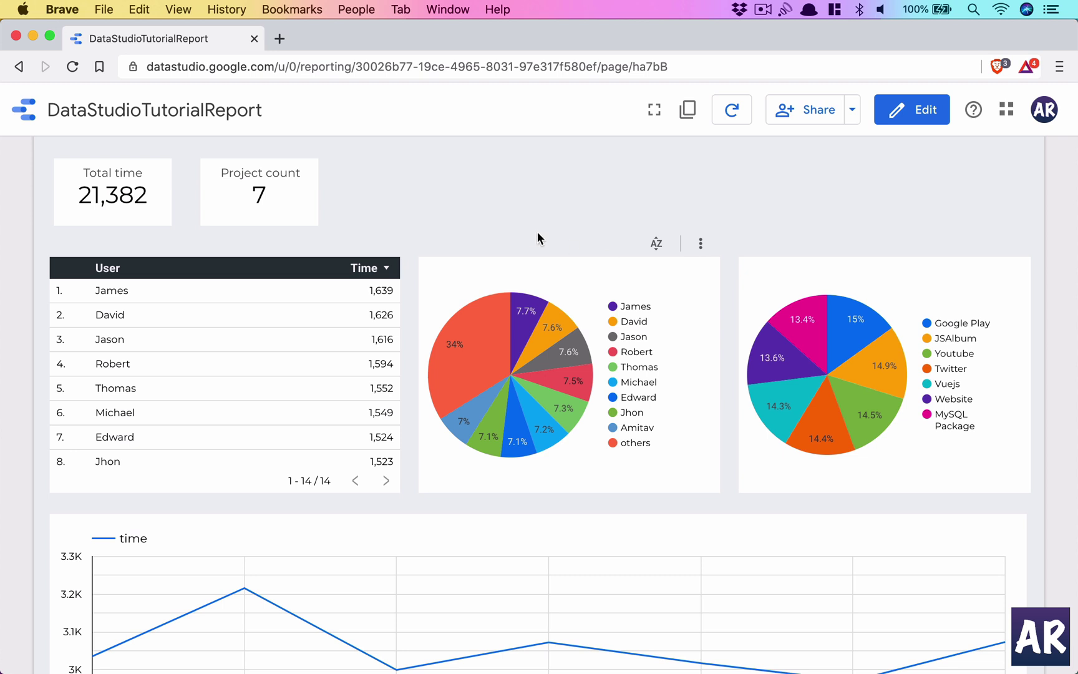
- Scroll through the finished report and check the date range picker, leaving the dates unchanged
scroll(537, 237, "up", 3)
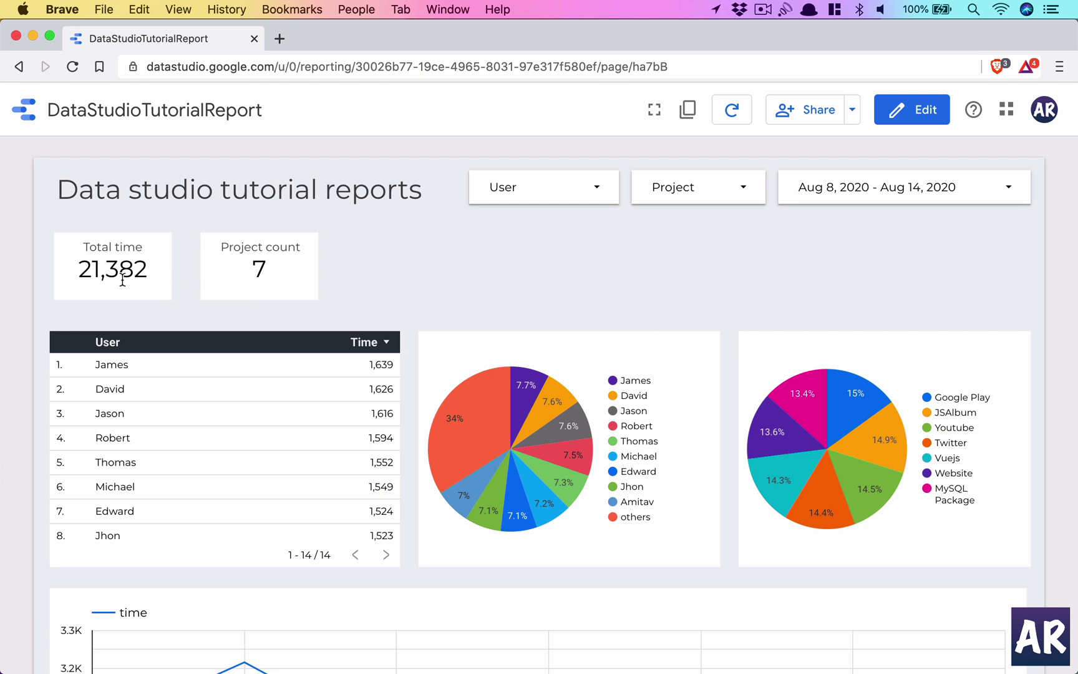
left_click(878, 193)
left_click(500, 287)
scroll(500, 283, "down", 5)
scroll(289, 284, "up", 3)
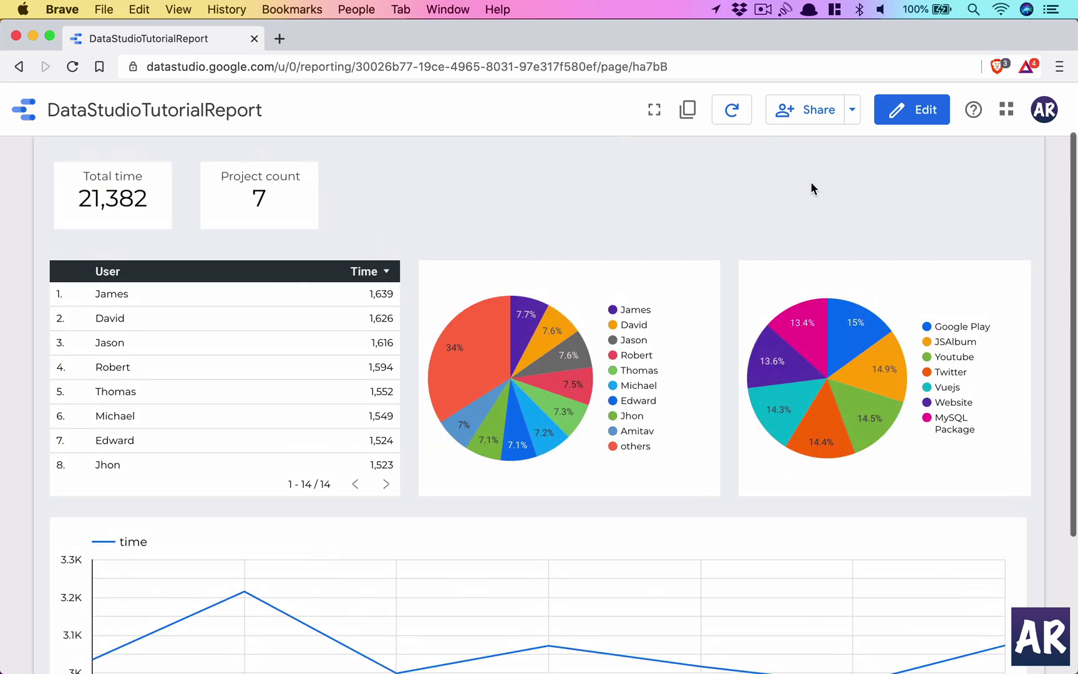
scroll(791, 206, "up", 2)
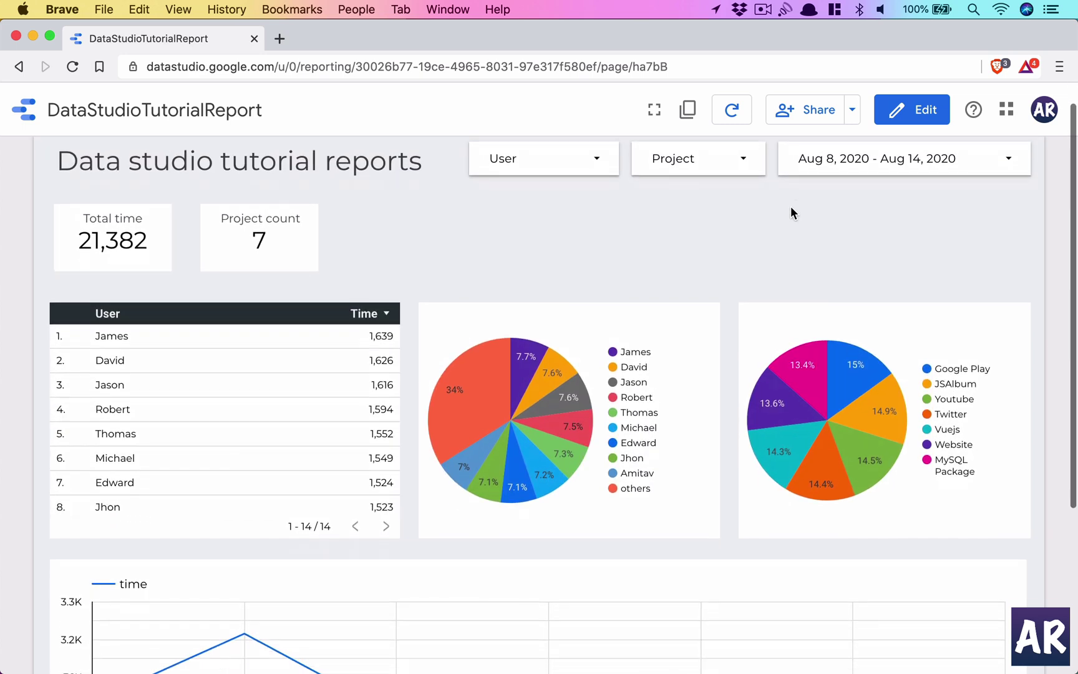
scroll(791, 205, "down", 3)
scroll(791, 205, "up", 3)
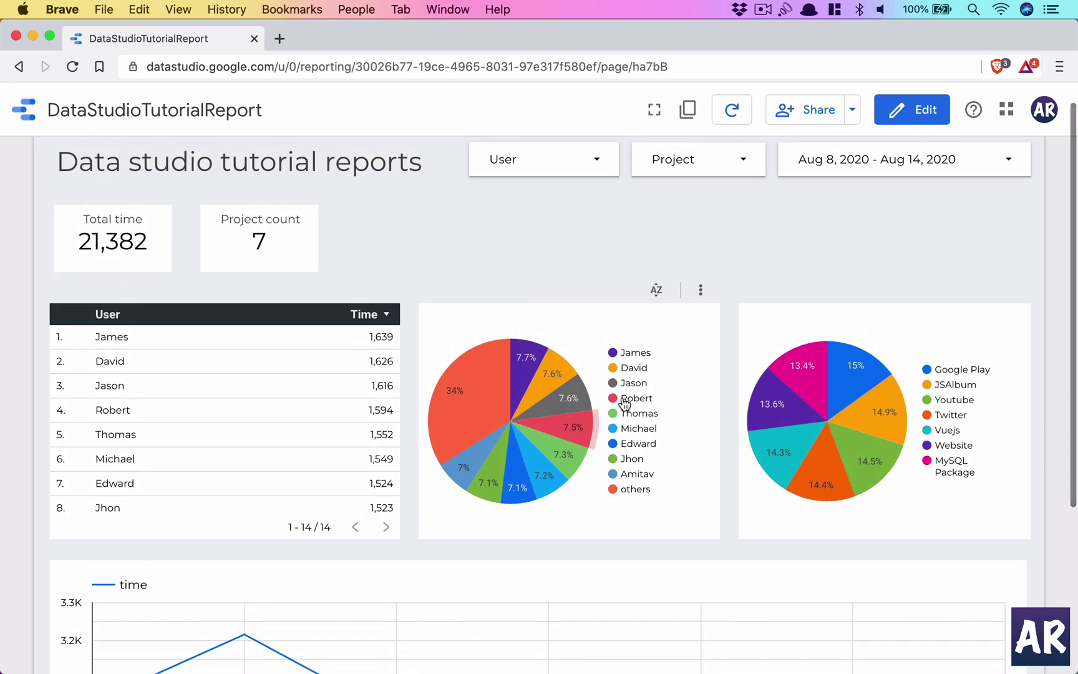
- Cross-filter the report to the top user in the User table and review the filtered charts
left_click(118, 338)
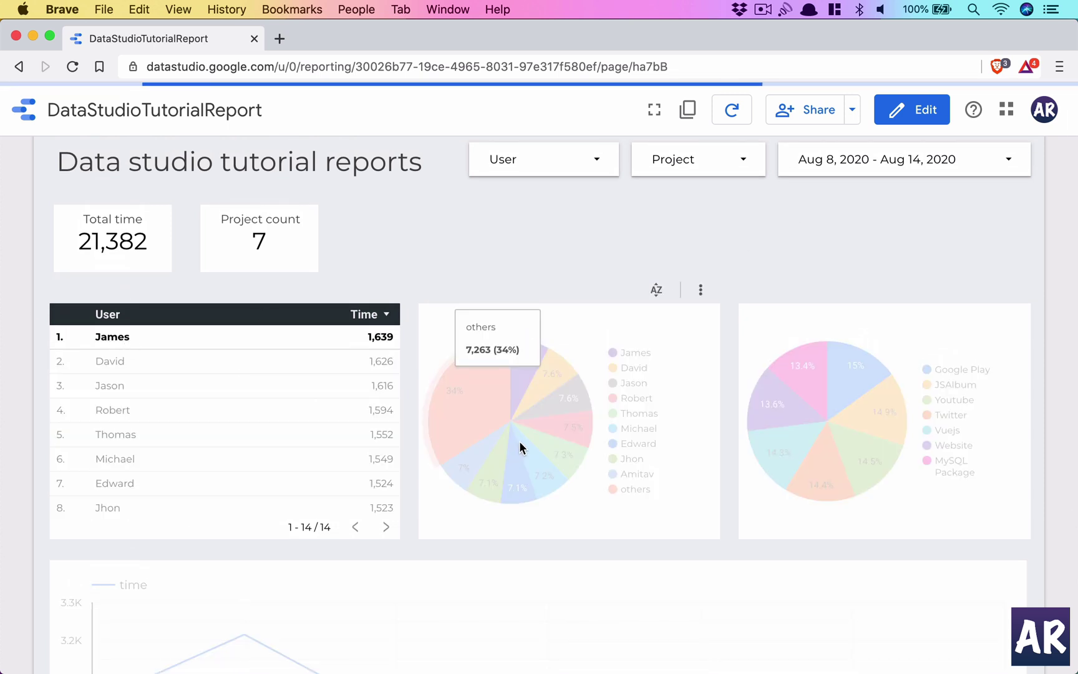
scroll(643, 523, "down", 3)
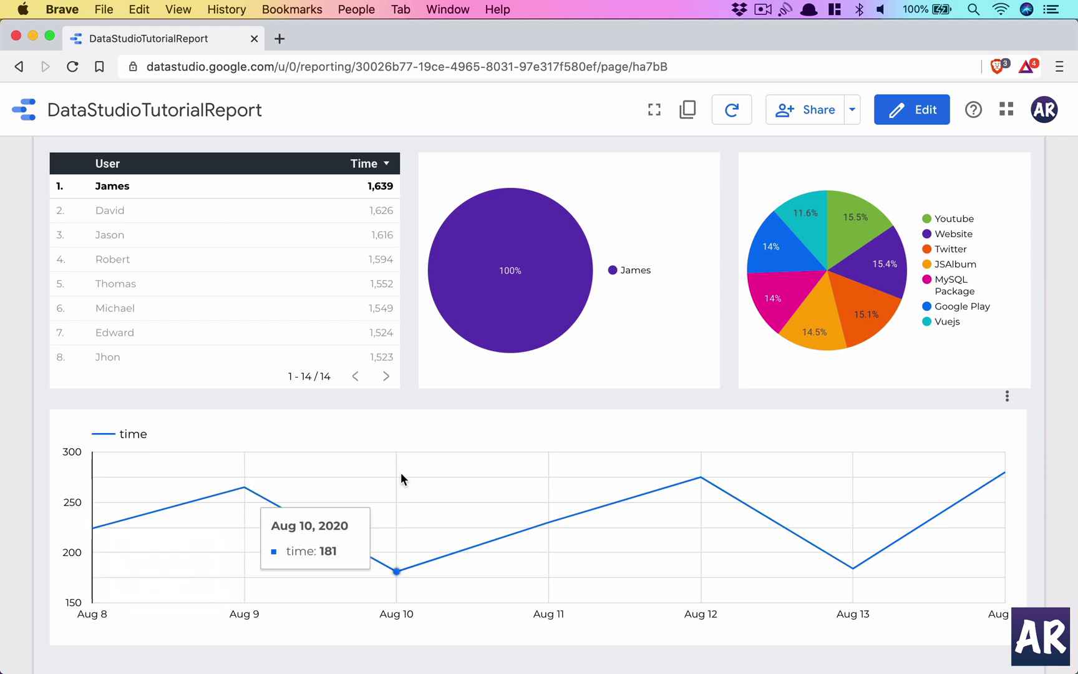
scroll(402, 473, "up", 3)
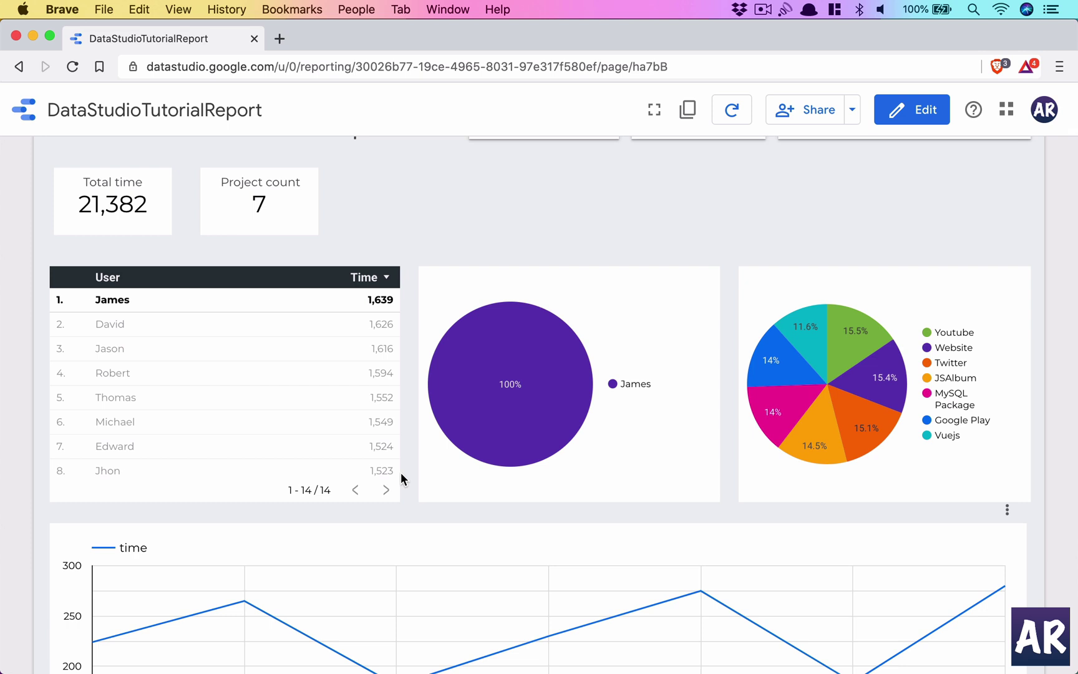
scroll(402, 472, "down", 2)
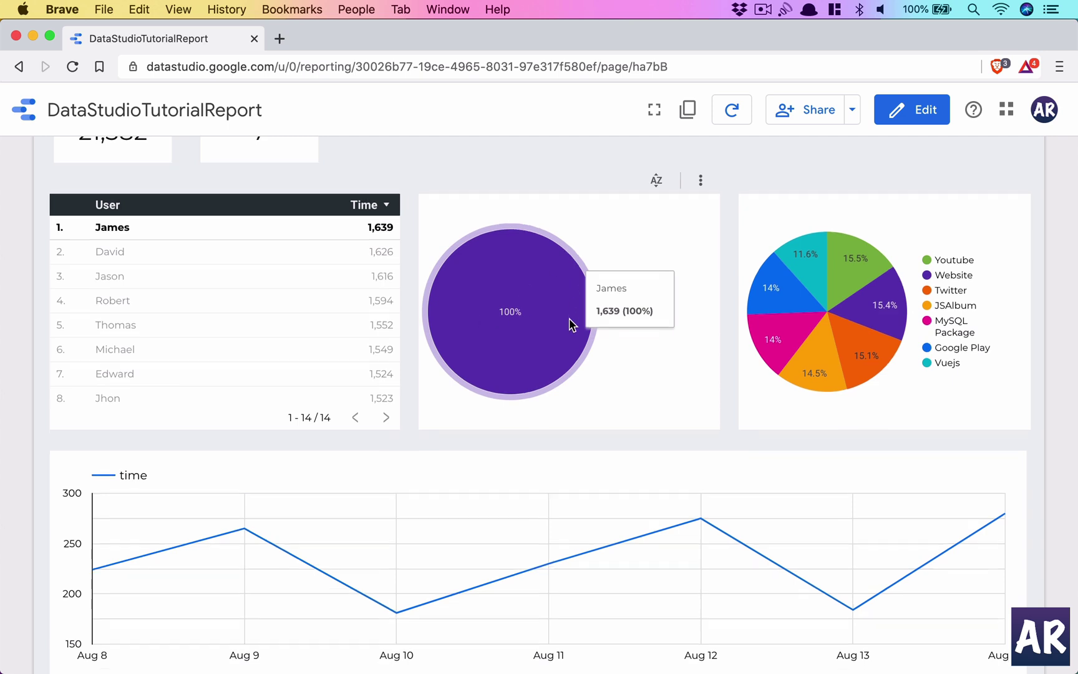
scroll(570, 323, "down", 1)
scroll(570, 319, "up", 3)
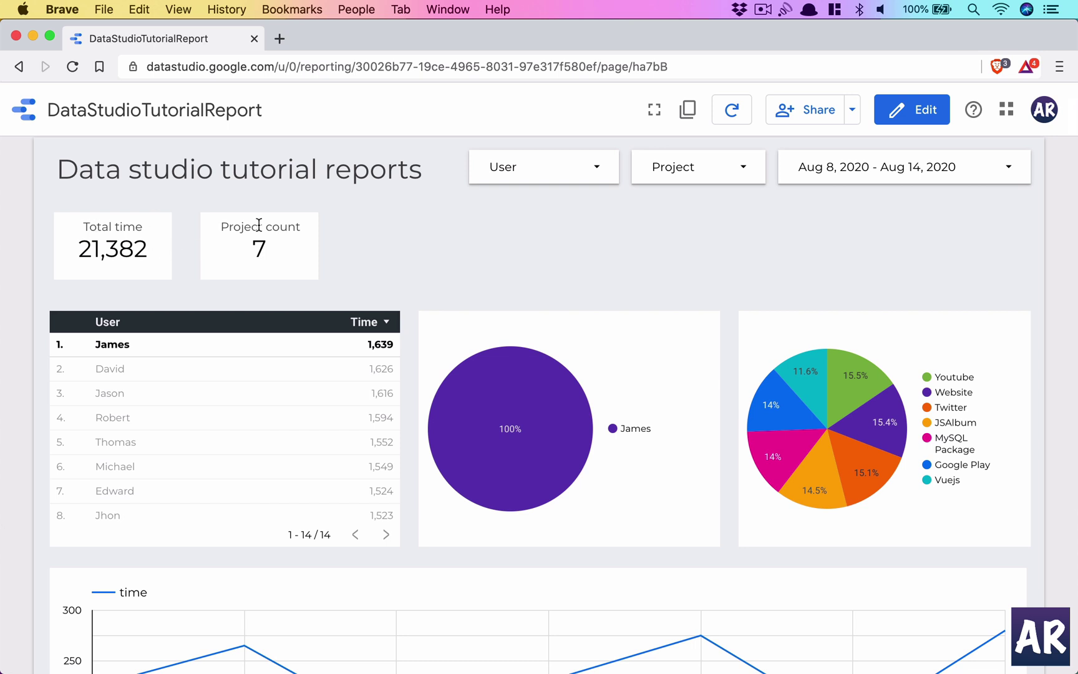
scroll(402, 232, "down", 2)
scroll(403, 237, "up", 2)
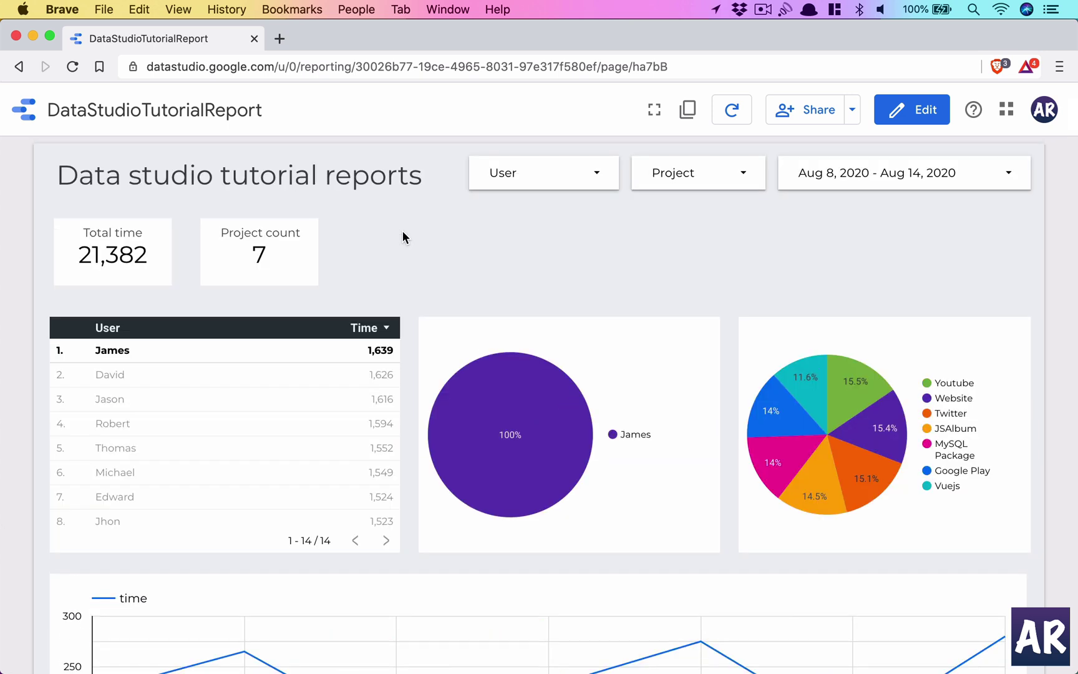